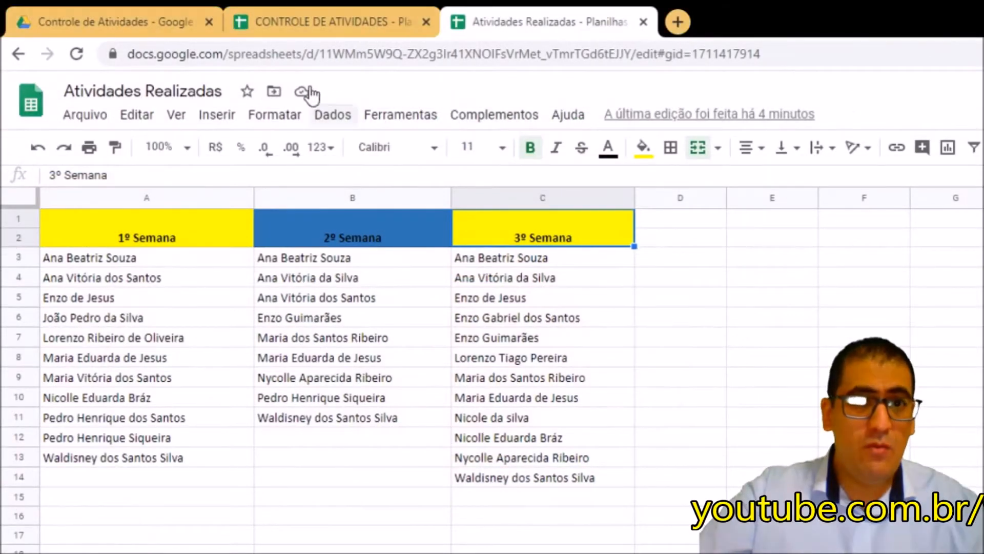
Step: Compare the enrolled-student list in CONTROLE DE ATIVIDADES with the weekly student lists in Atividades Realizadas
left_click(331, 19)
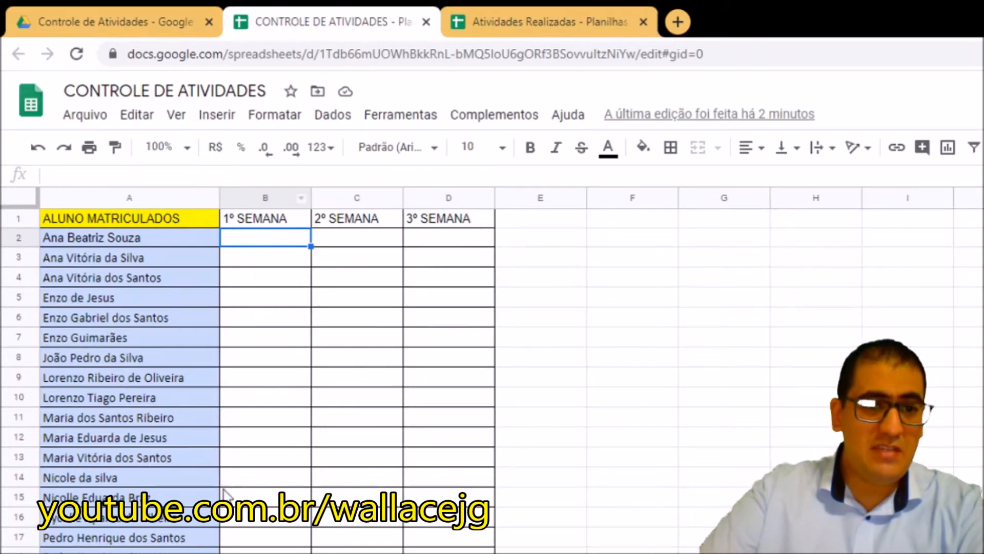
left_click(565, 16)
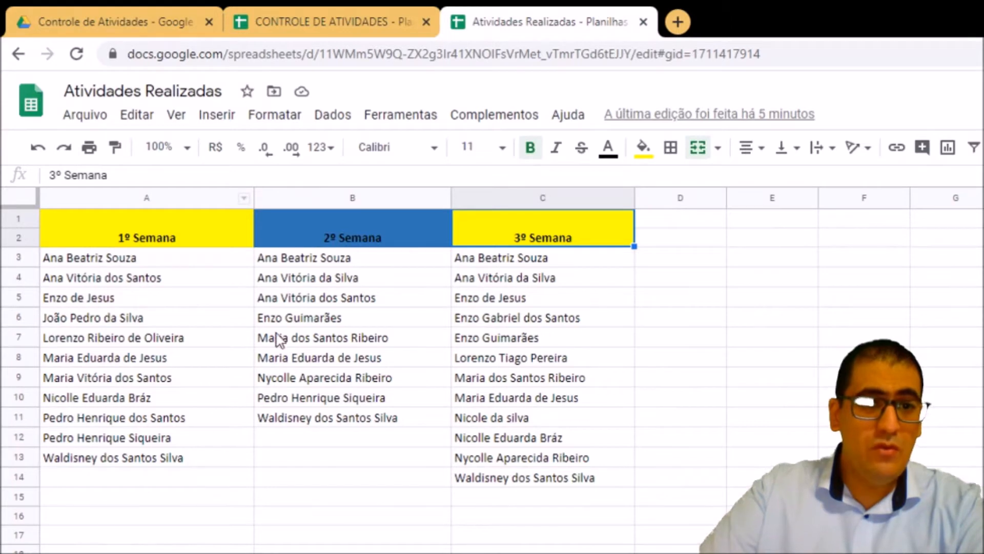
left_click(321, 16)
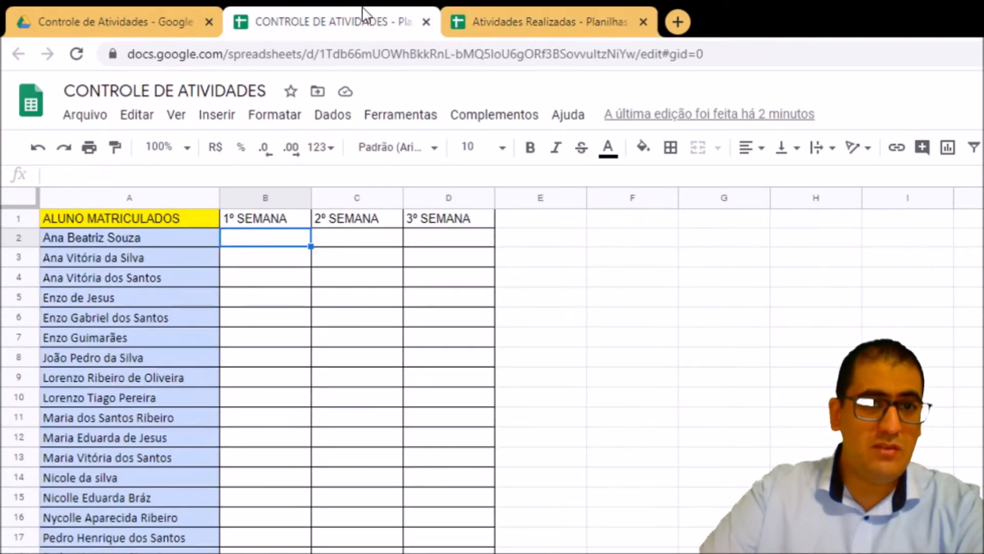
left_click(495, 12)
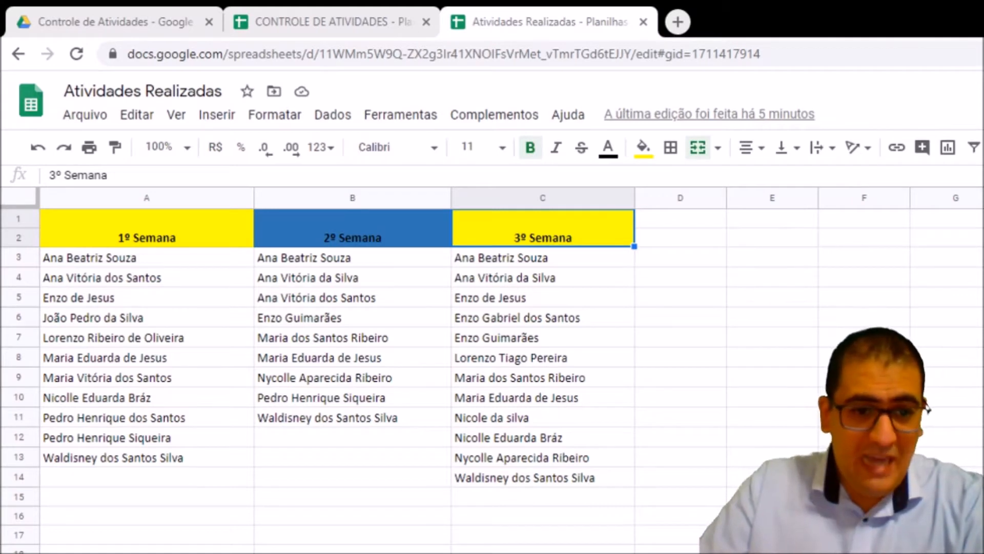
left_click(279, 19)
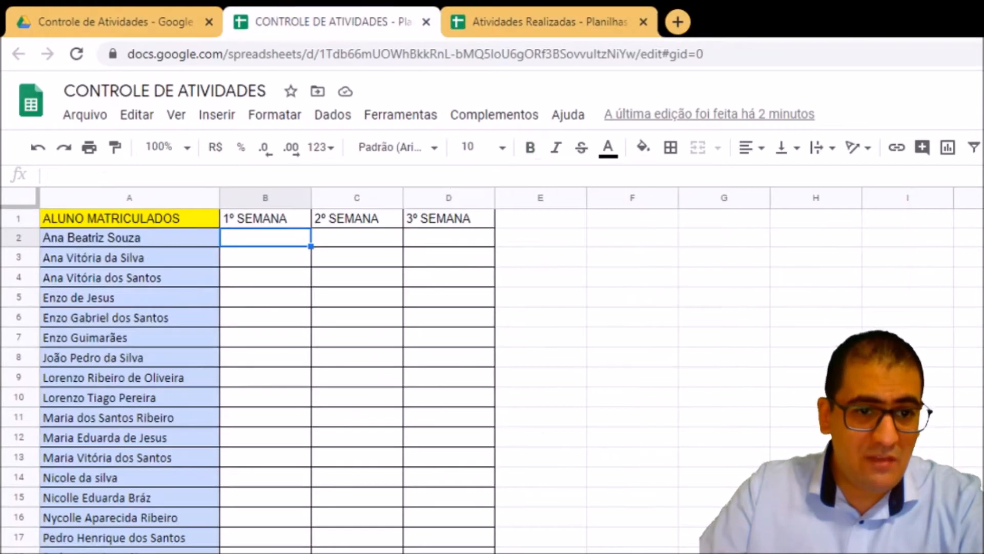
Step: Rename the sheet that holds the ALUNO MATRICULADOS list in CONTROLE DE ATIVIDADES
right_click(164, 552)
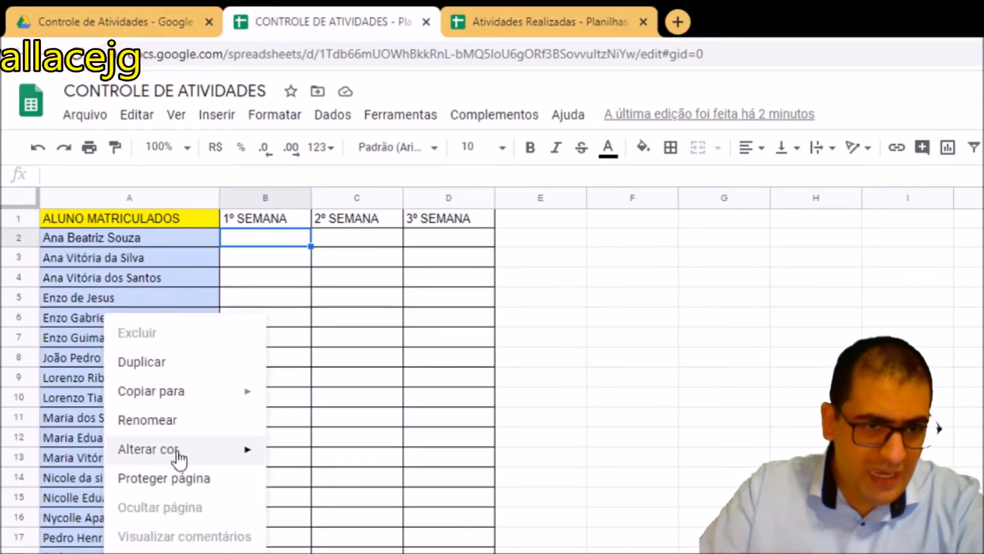
left_click(177, 552)
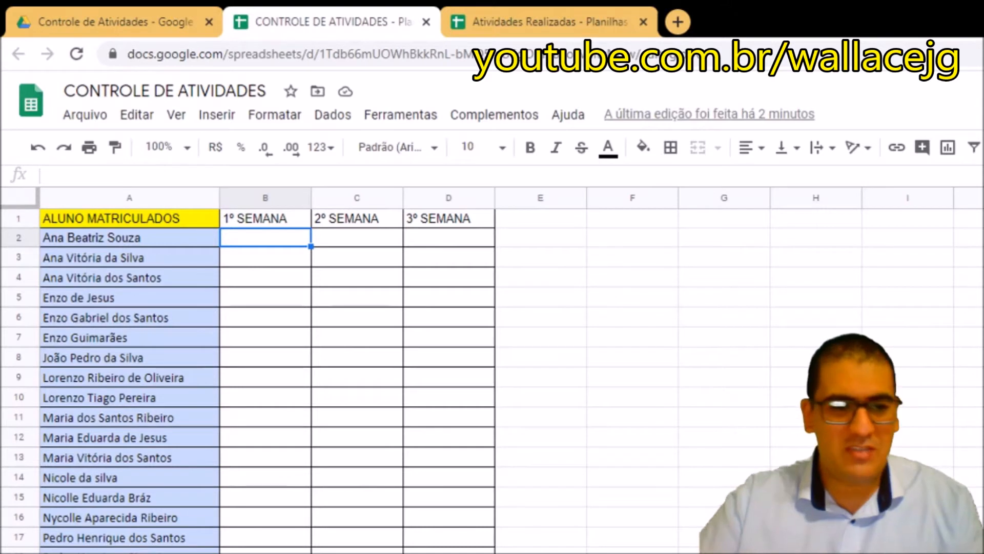
right_click(146, 553)
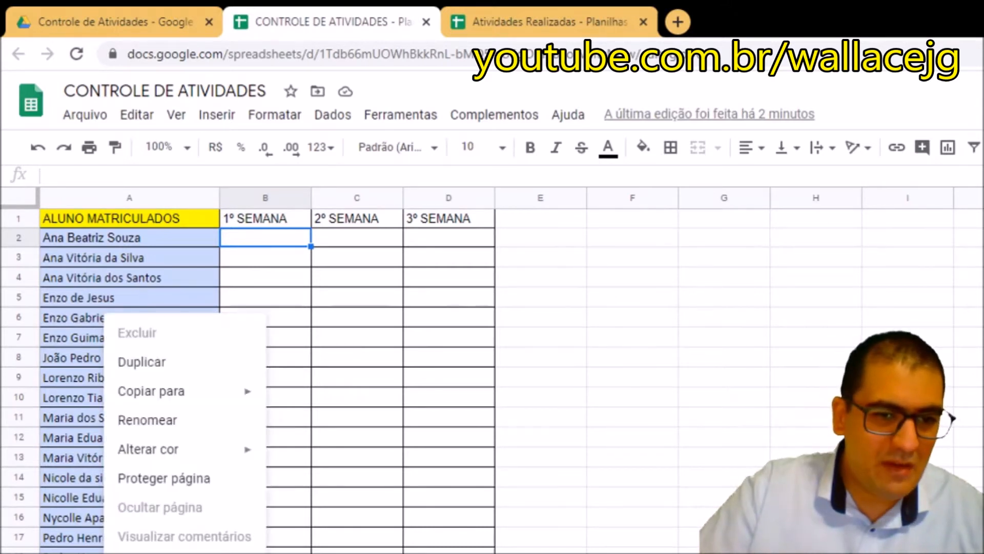
left_click(171, 423)
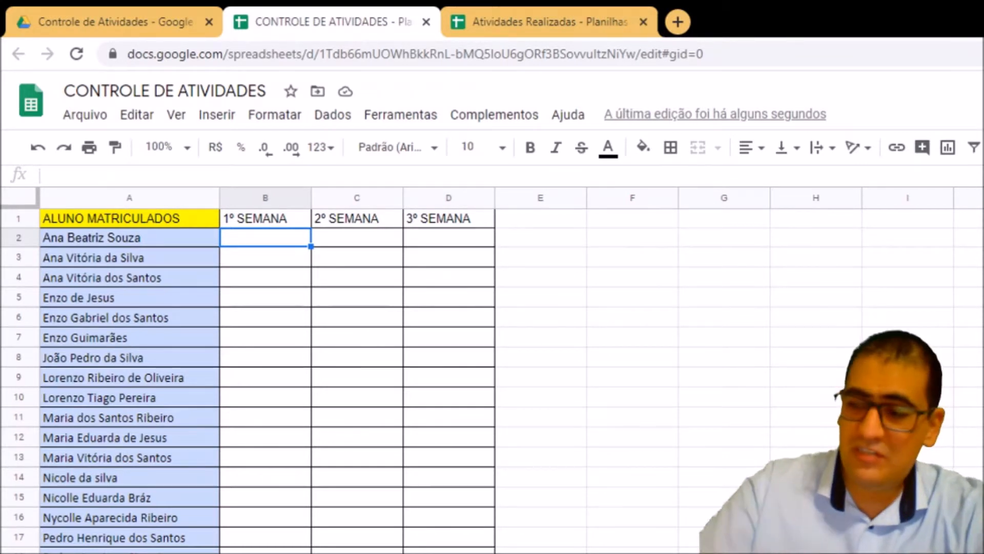
Step: Add a new blank sheet to CONTROLE DE ATIVIDADES and rename it
key("shift+F11")
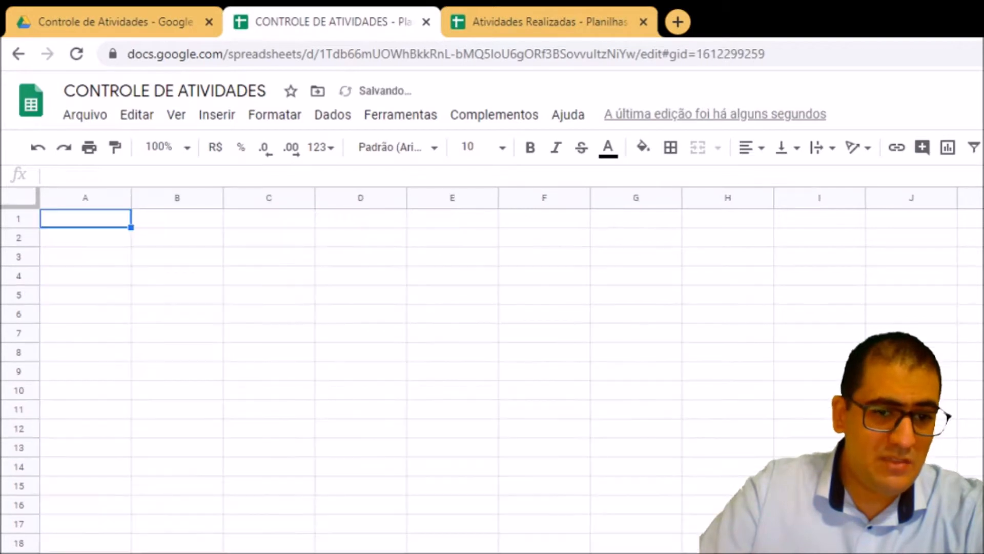
right_click(328, 552)
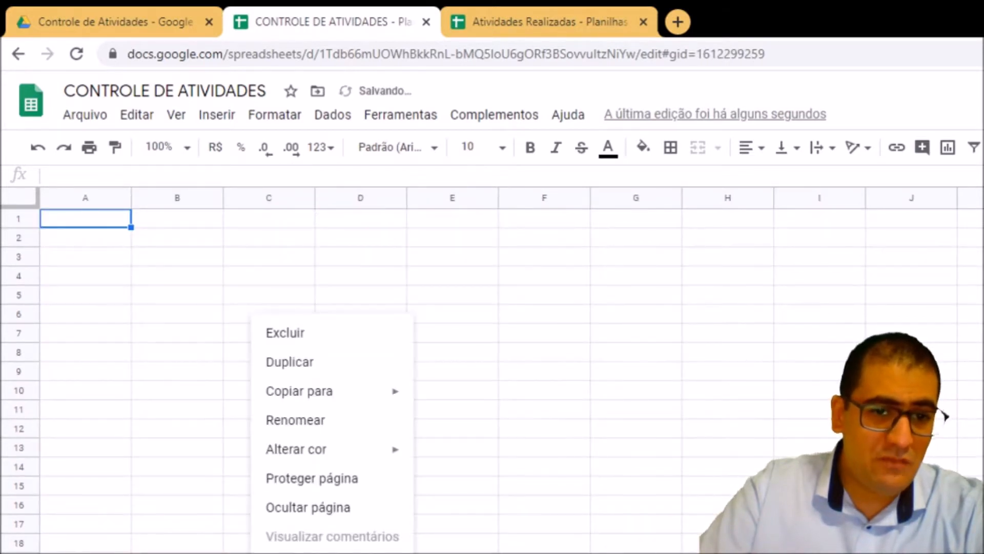
left_click(380, 423)
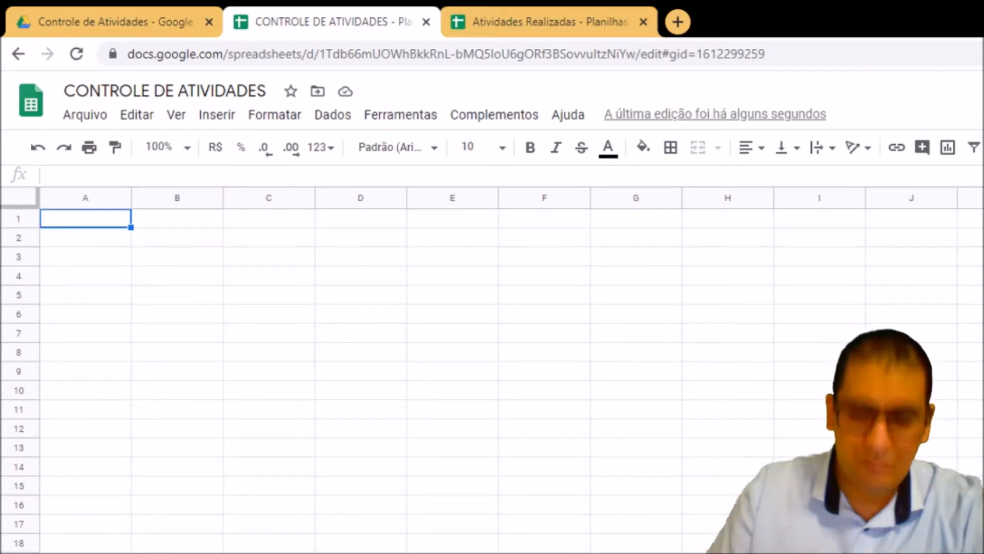
left_click(115, 359)
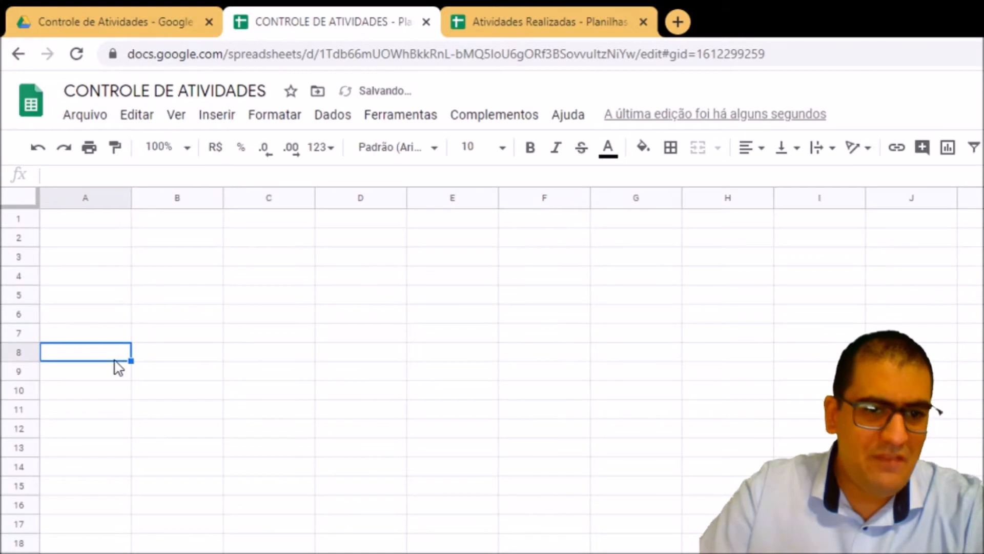
Step: Enter the heading "1º SEMANA" in cell A1 of the new sheet
left_click(88, 220)
type("1")
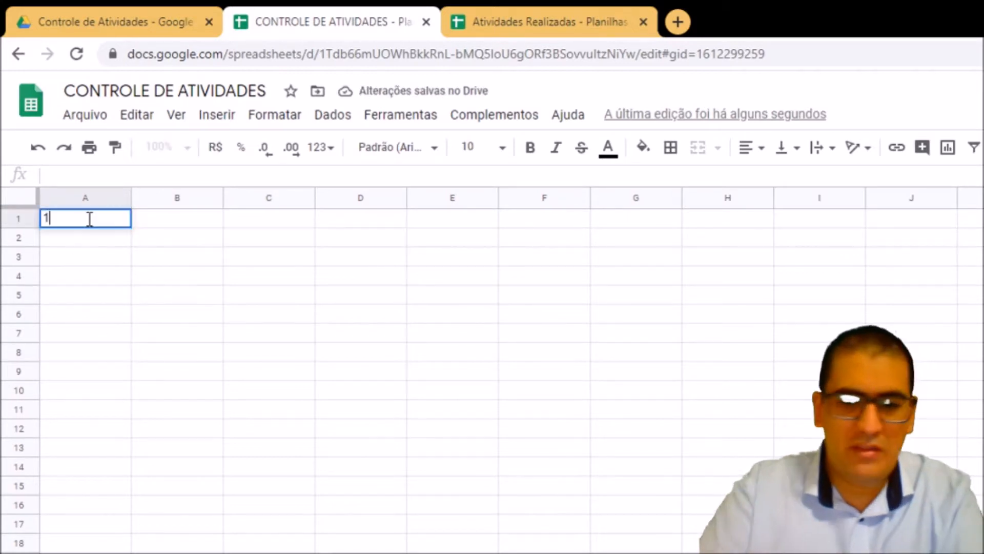
type("° ")
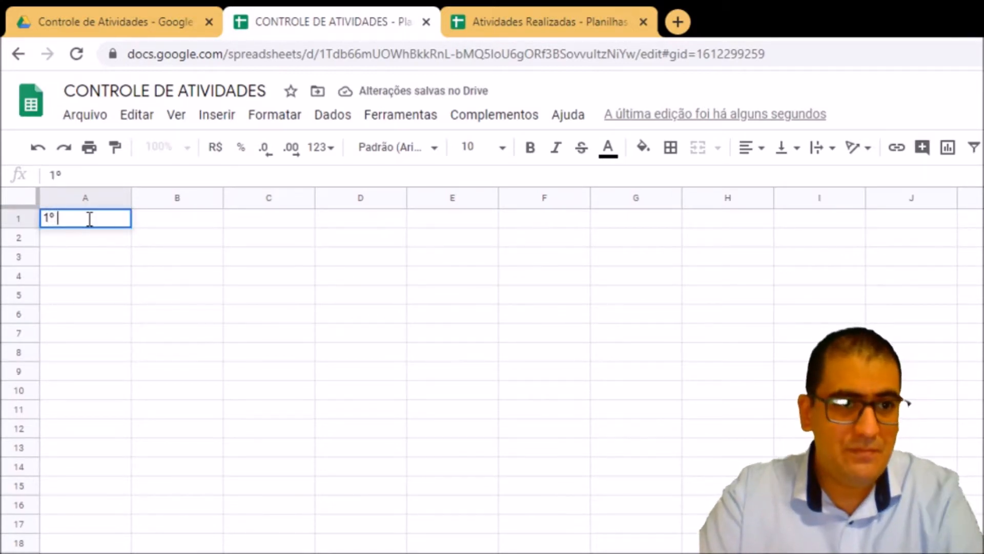
type("sEMANA")
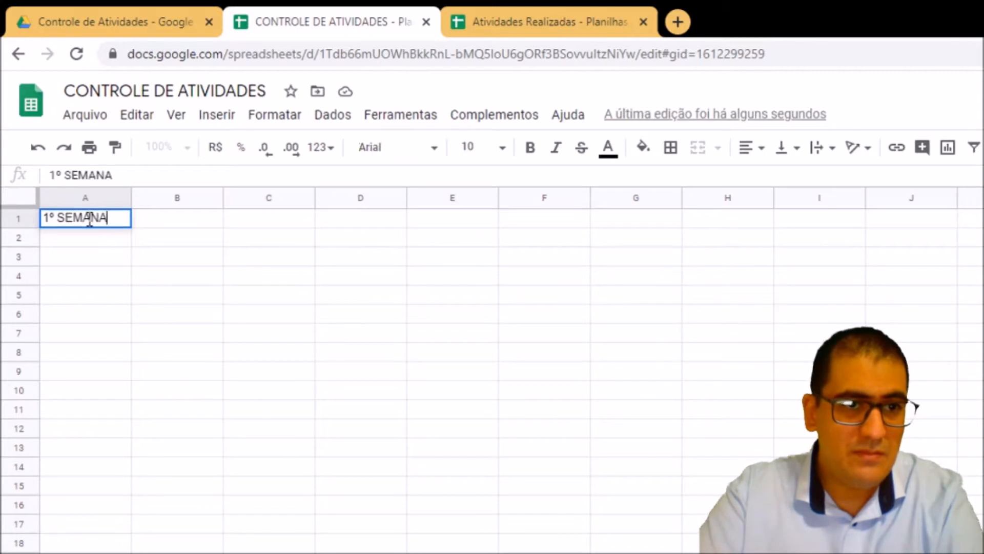
key("Return")
left_click(113, 226)
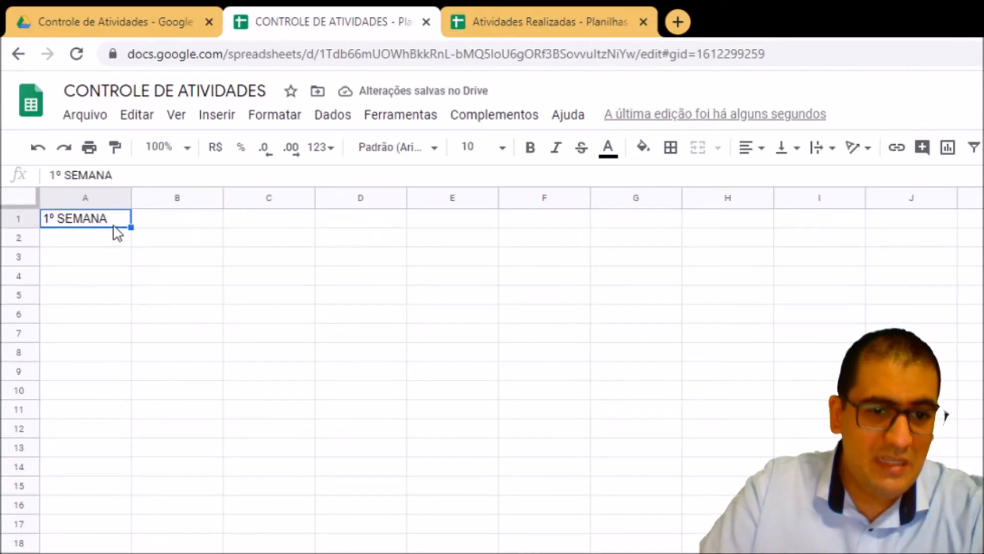
Step: Copy the student names under 1º Semana, cells A3:A13, from the Atividades Realizadas spreadsheet
left_click(577, 18)
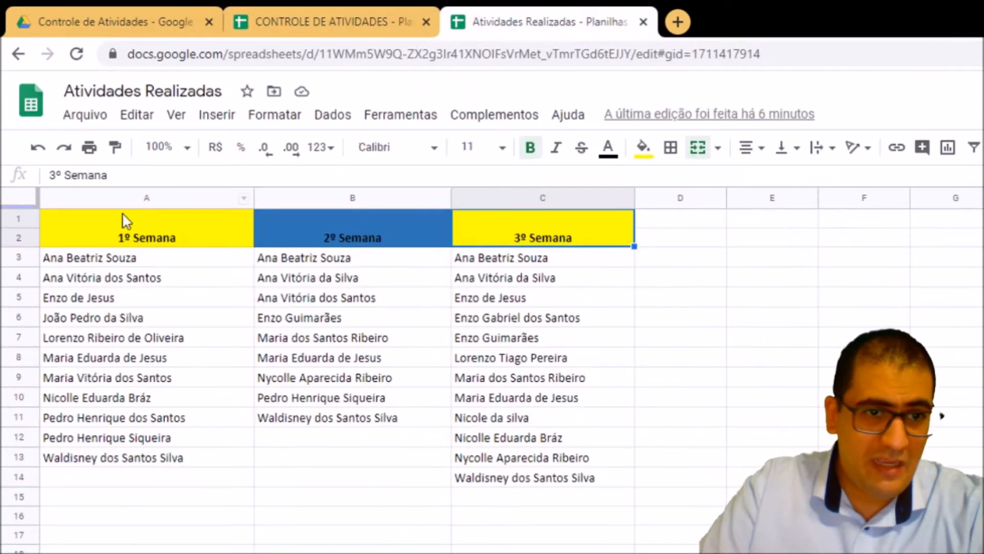
left_click(100, 260)
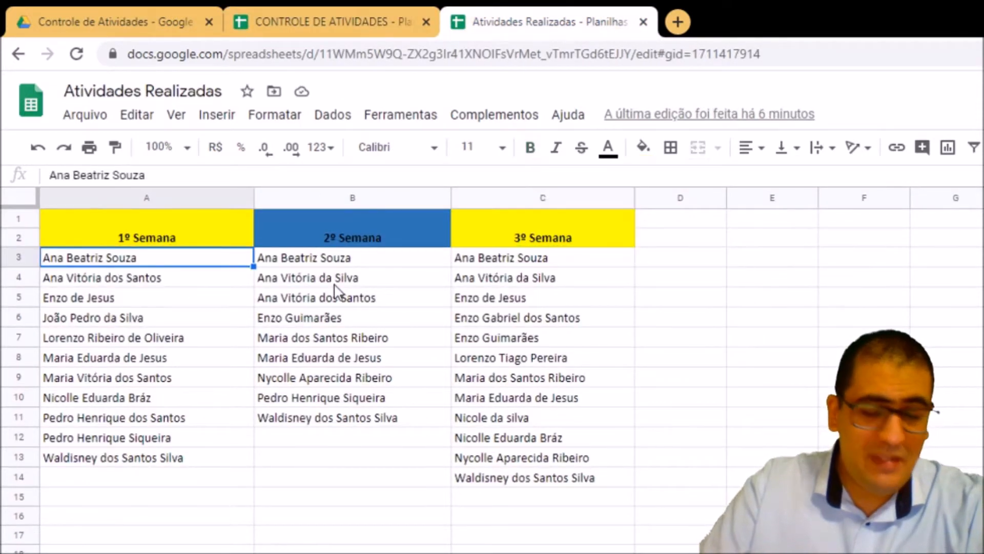
key("shift+Down")
key("shift+Down")
key("shift+Down")
key("shift+Down")
key("shift+Down")
key("shift+Down")
key("shift+Down")
key("shift+Down")
key("shift+Down")
key("shift+Down")
key("ctrl+c")
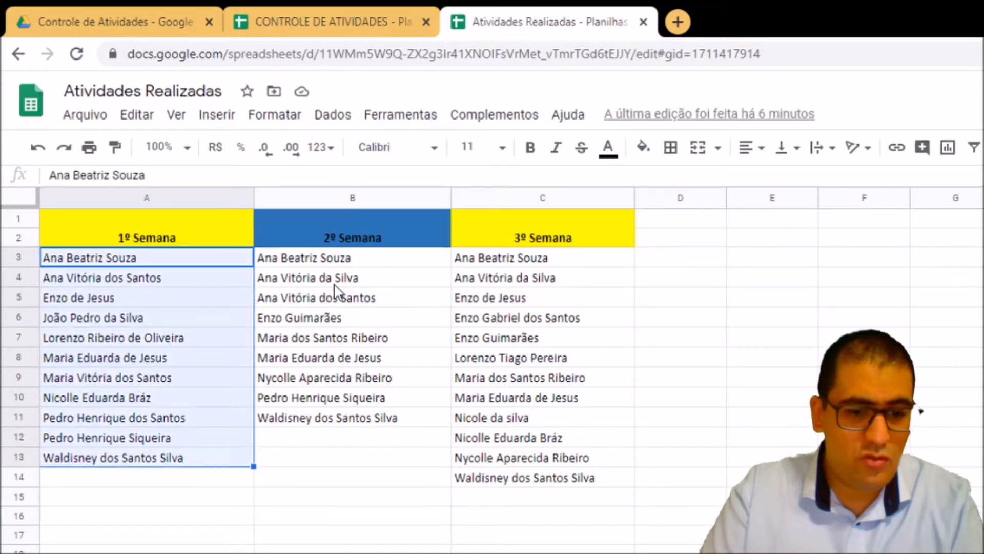
Step: Paste the copied names from cell A2 down in the new sheet of CONTROLE DE ATIVIDADES and widen column A to fit them
left_click(319, 21)
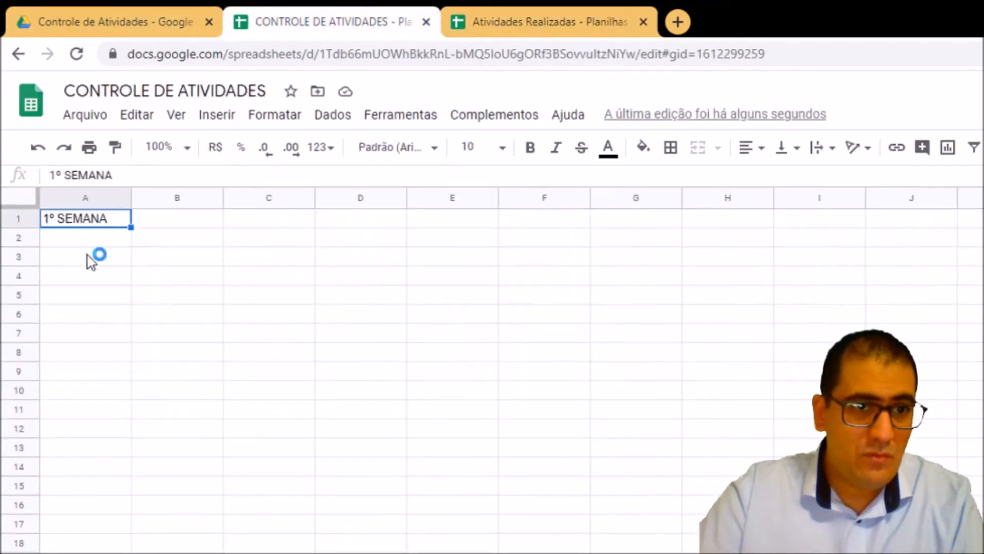
left_click(101, 239)
key("ctrl+v")
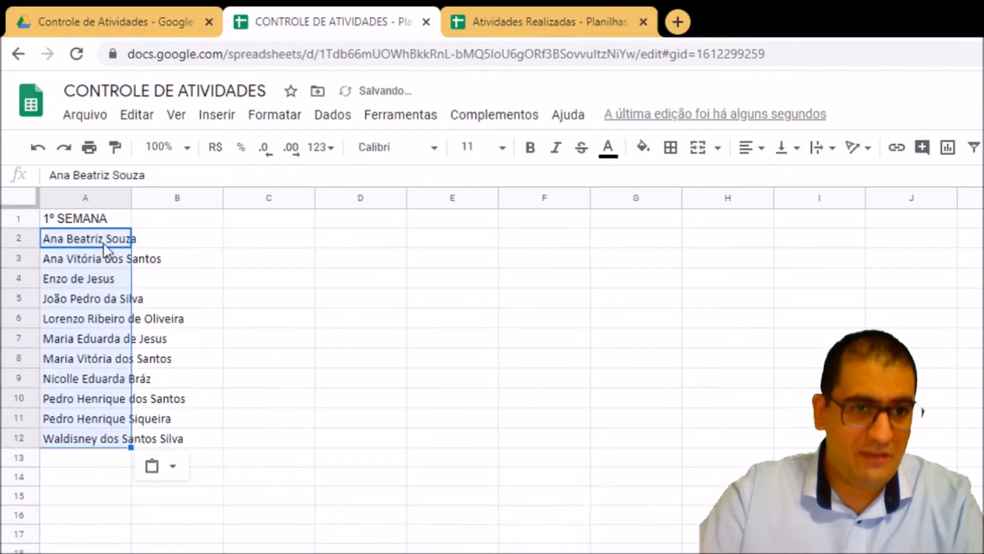
left_click_drag(132, 197, 204, 191)
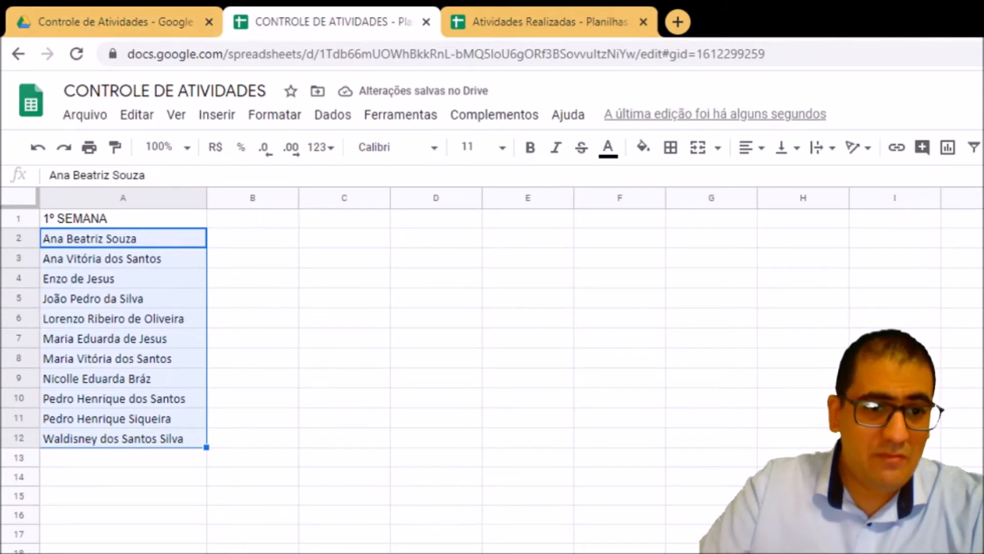
Step: Mark every student in the 1º SEMANA list with an "X" in cells B2:B12
key("ctrl+shift+Page_Up")
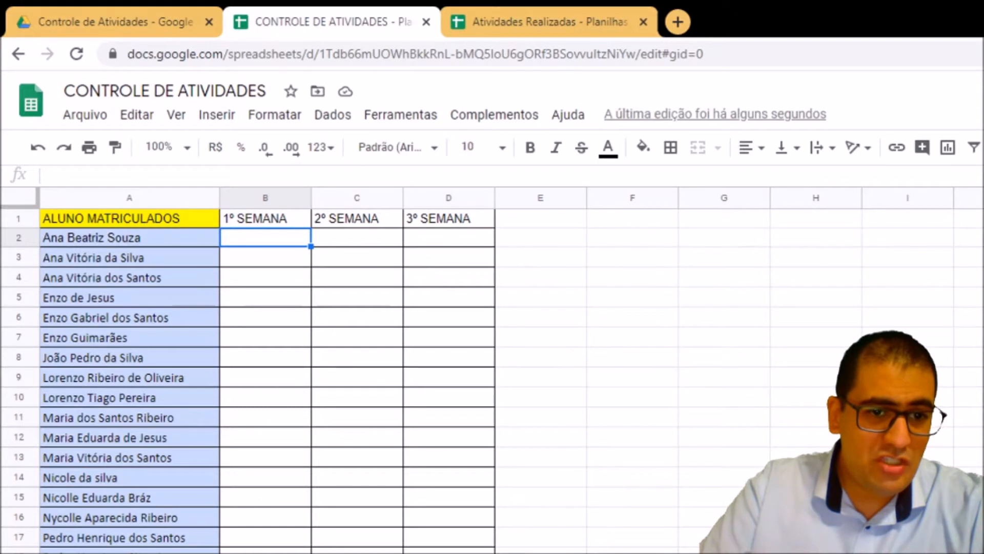
key("ctrl+shift+Page_Down")
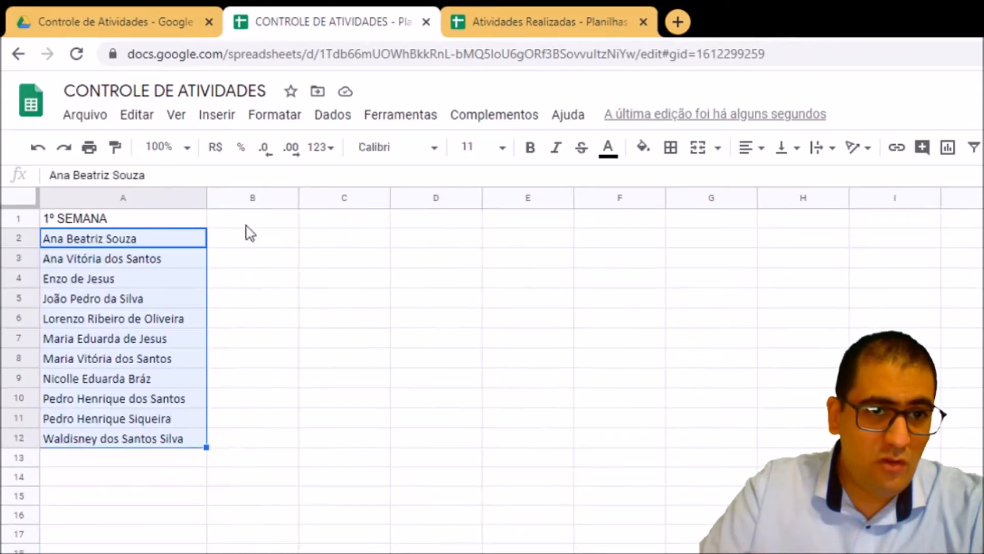
left_click(245, 241)
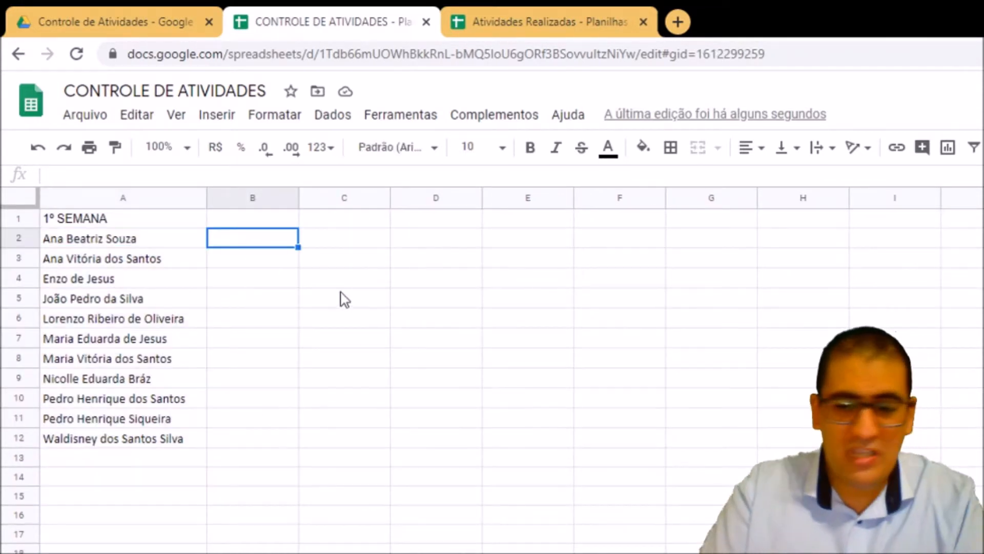
type("X")
key("Return")
type("X")
key("Return")
type("X")
key("Return")
type("X")
key("Return")
type("X")
key("Return")
type("X")
key("Return")
type("X")
key("Return")
type("X")
key("Return")
type("X")
key("Return")
type("X")
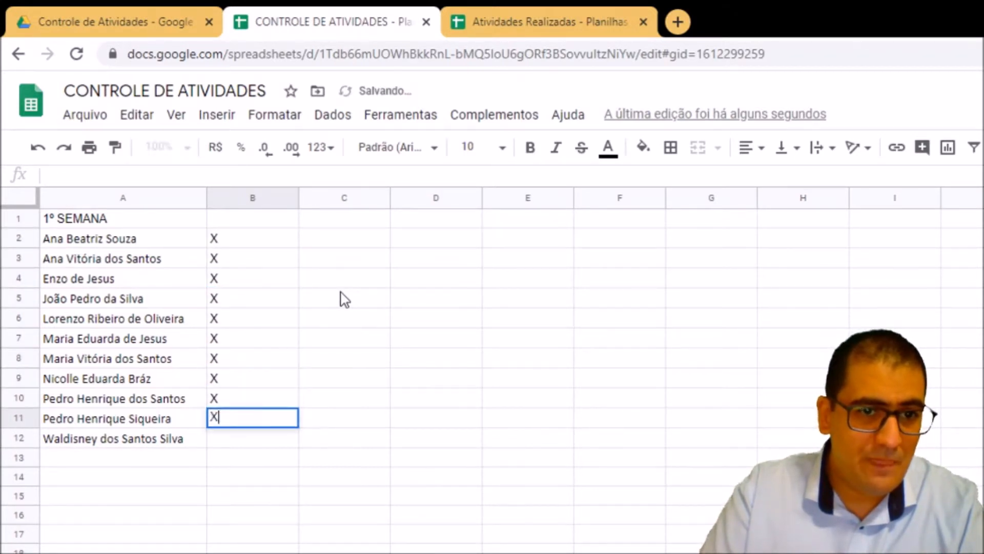
key("Return")
type("X")
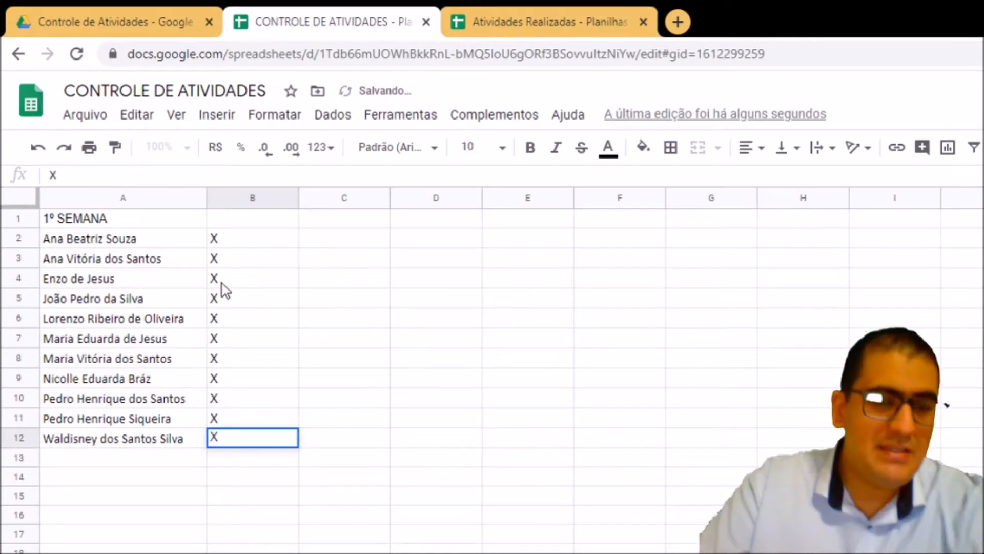
Step: Start a PROCV formula in cell B2 of the MATRICULADOS sheet with A2:A19 as the search key
left_click(123, 553)
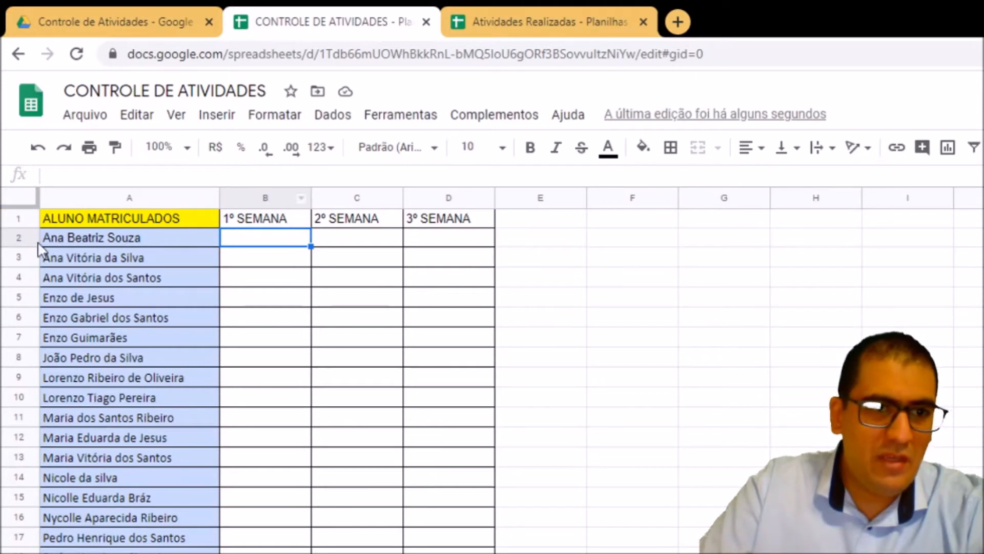
left_click(91, 178)
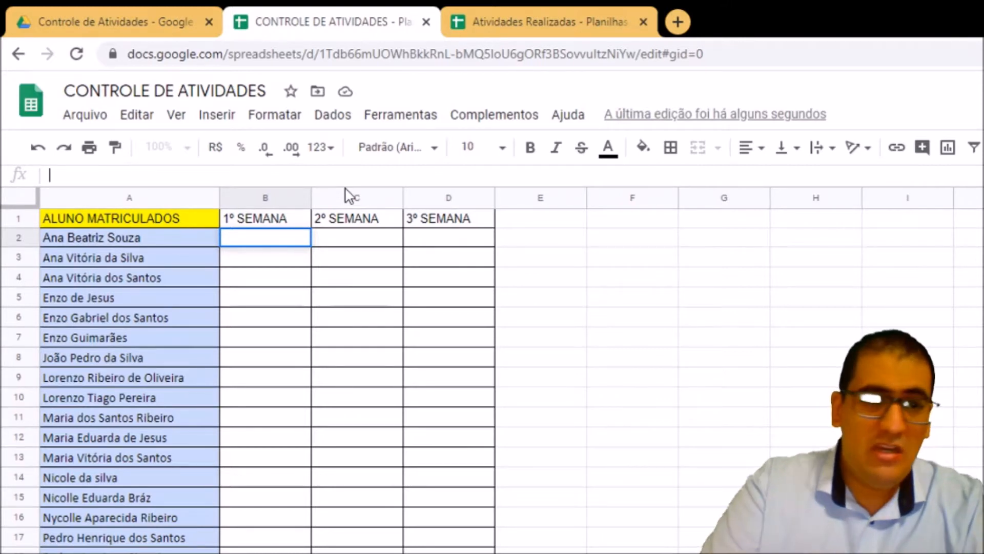
type("=")
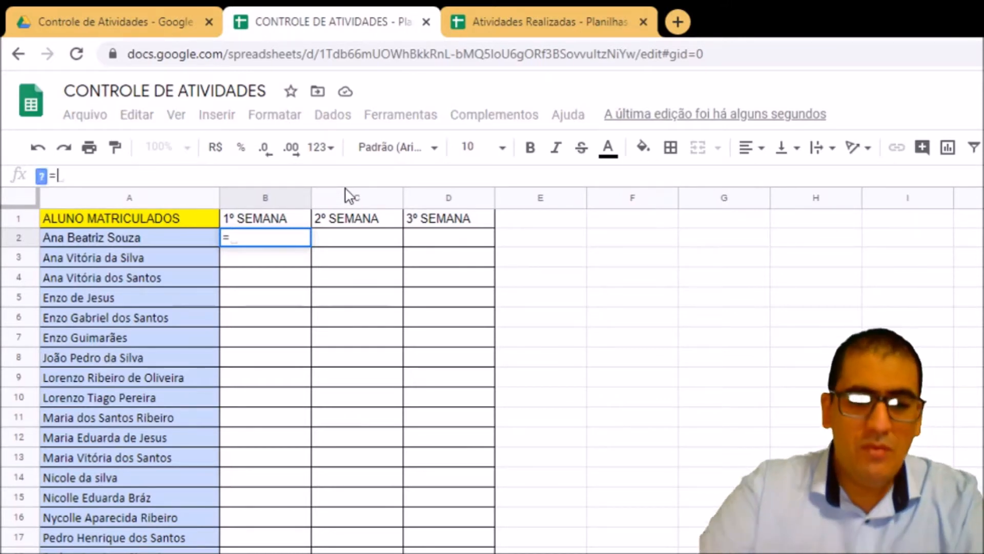
type("PRO")
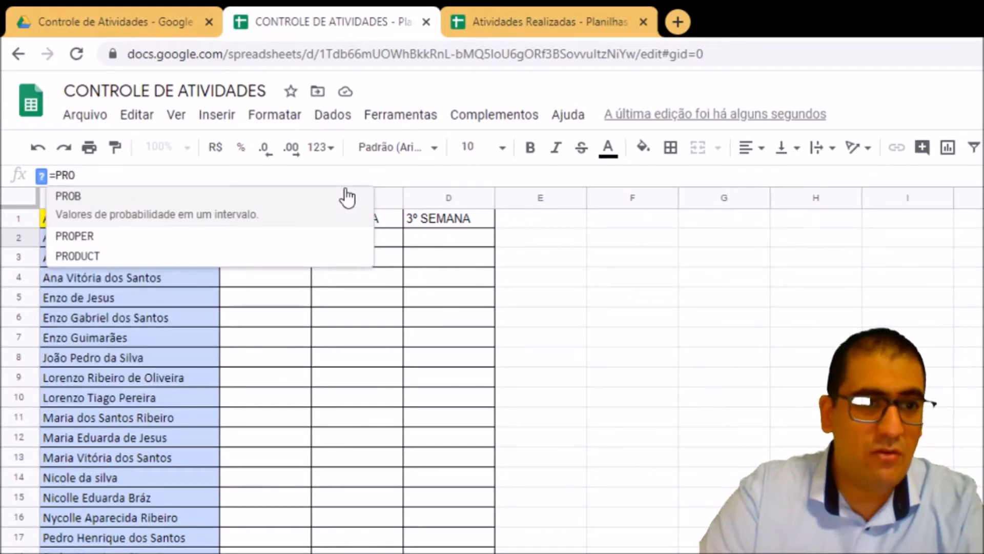
type("CV")
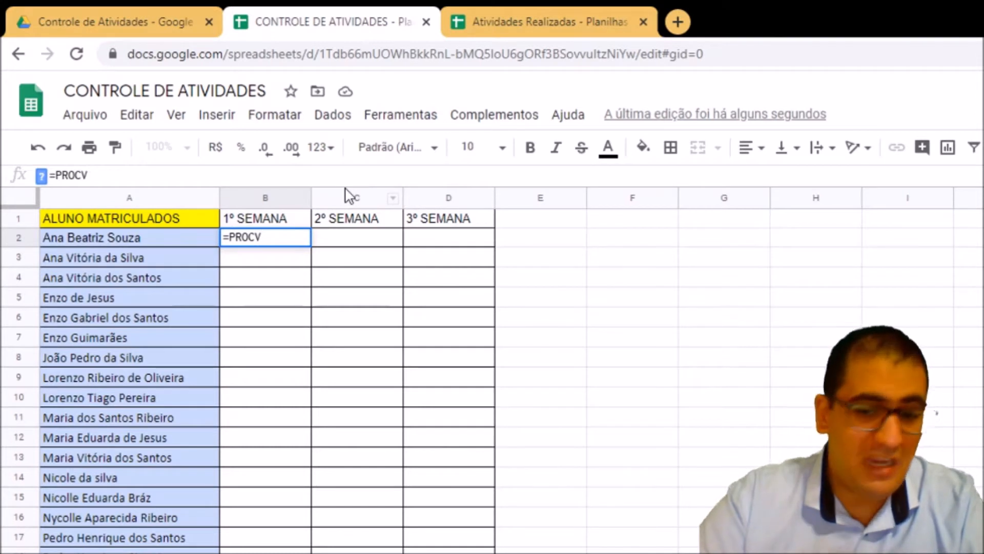
type("(")
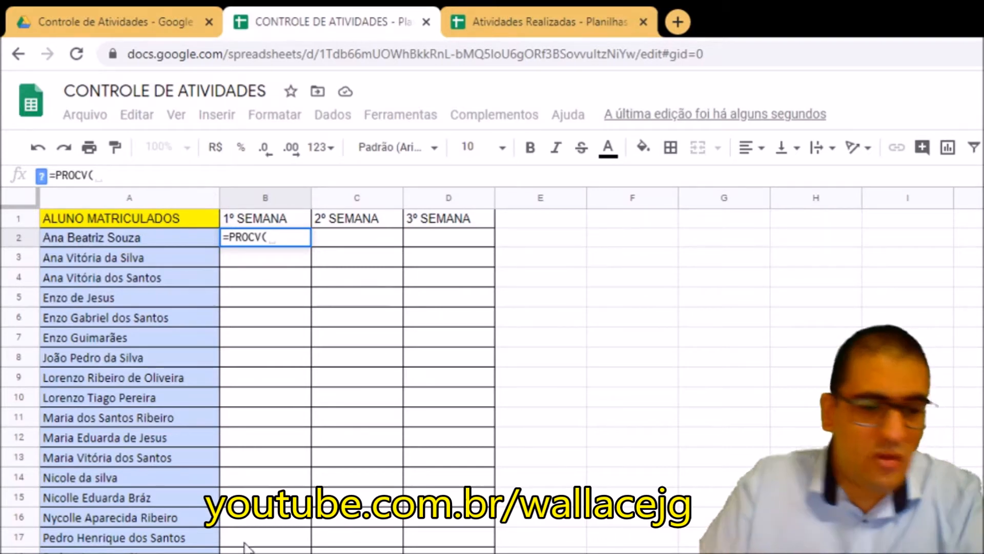
type("A")
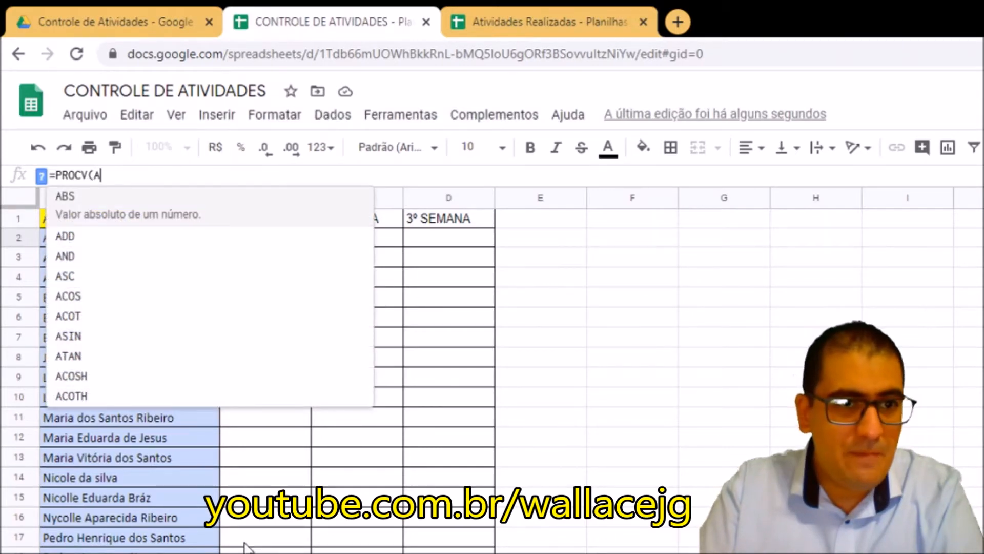
type("2:")
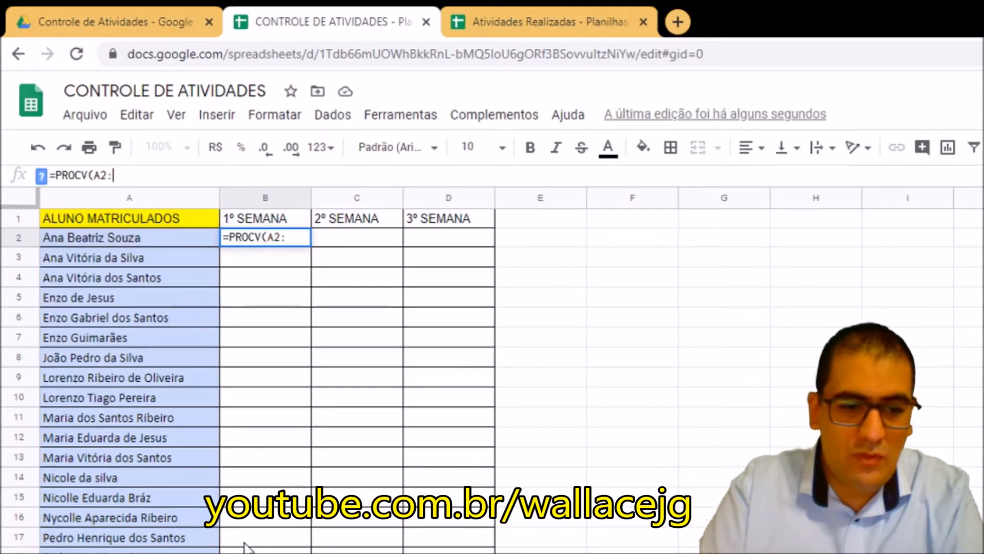
type("A19")
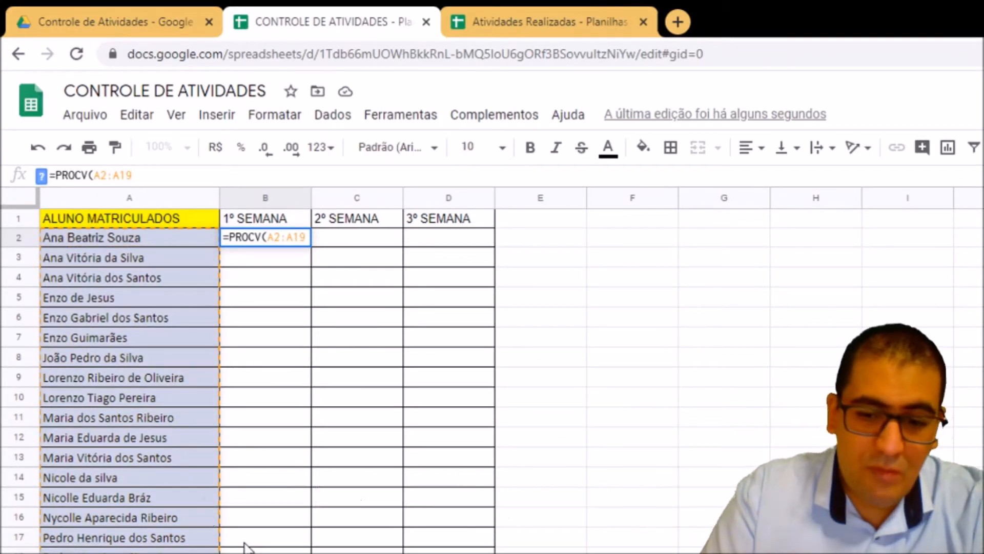
type(";")
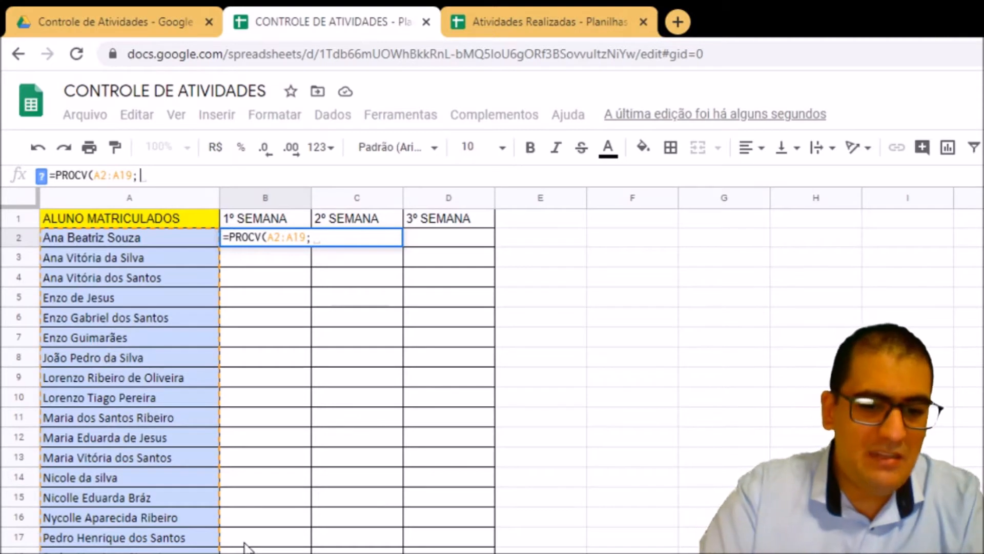
Step: Add JAN!A2:B12 as the lookup range of the PROCV formula in B2
type("J")
type("AN")
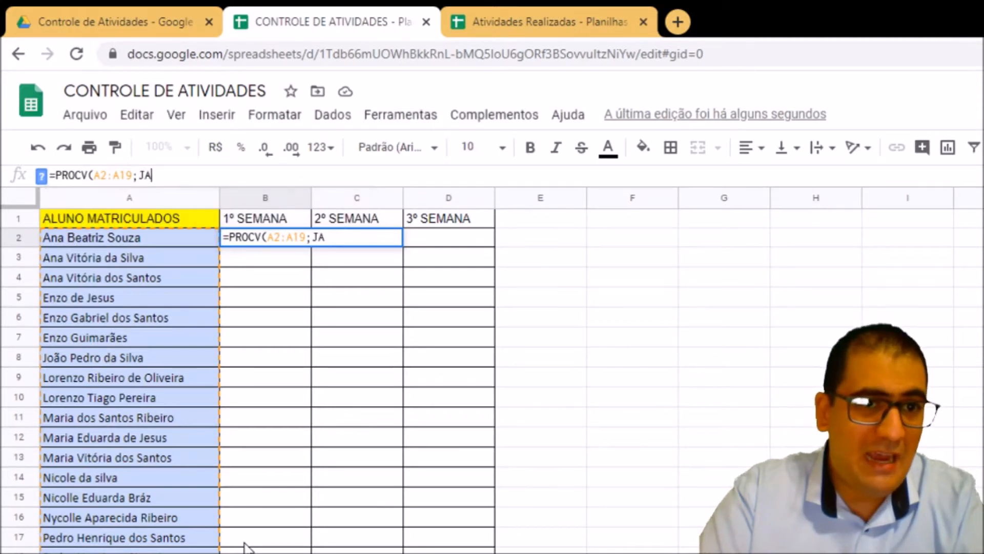
type("!")
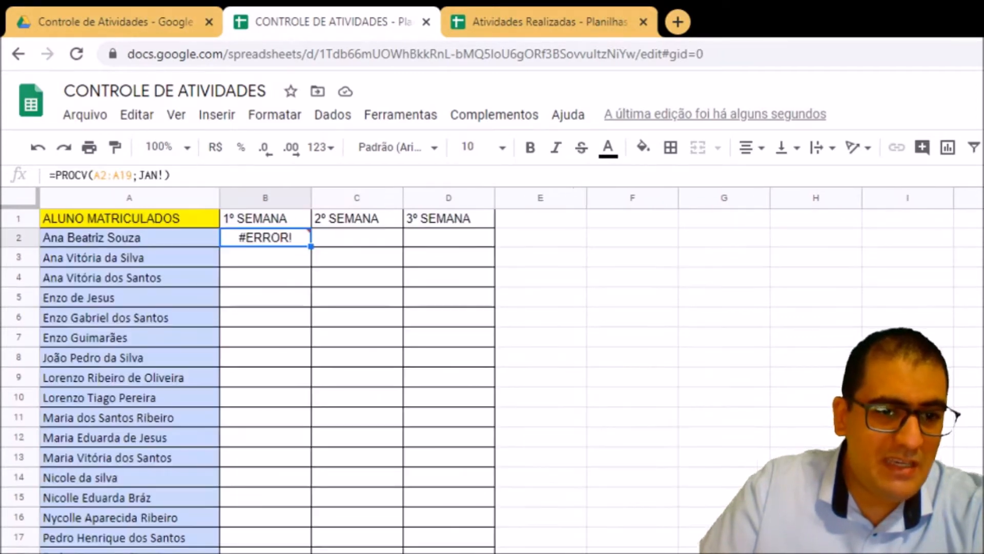
left_click(162, 177)
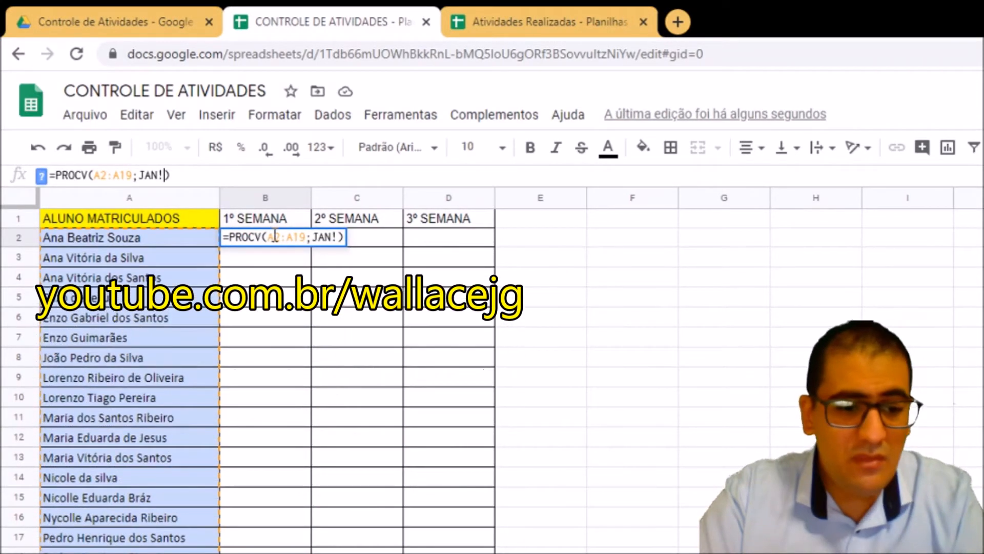
type("A")
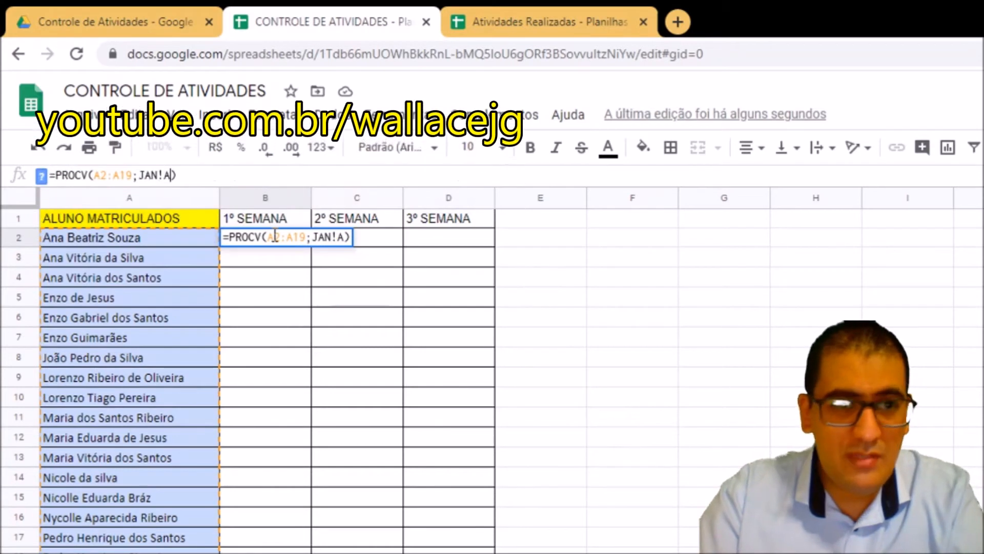
type("2:B12")
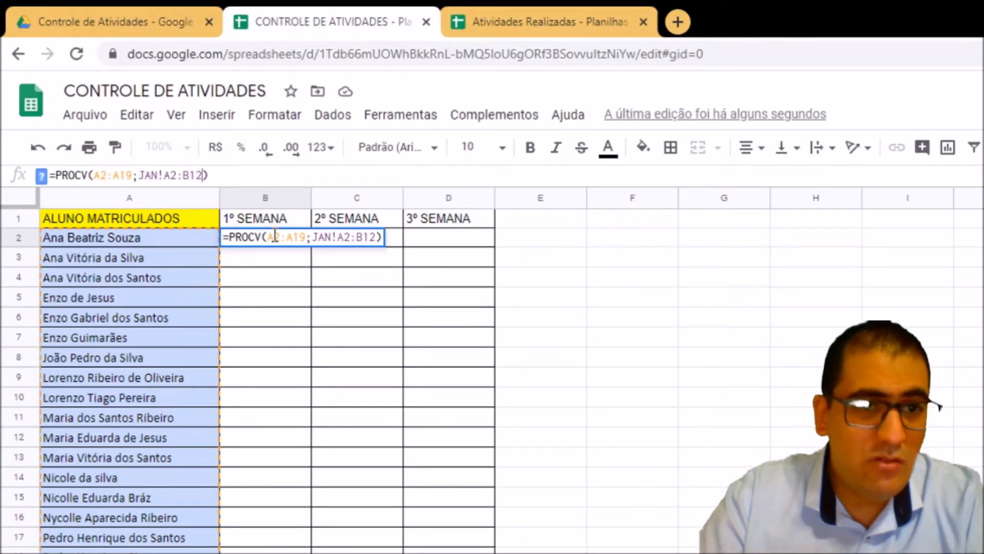
type(";")
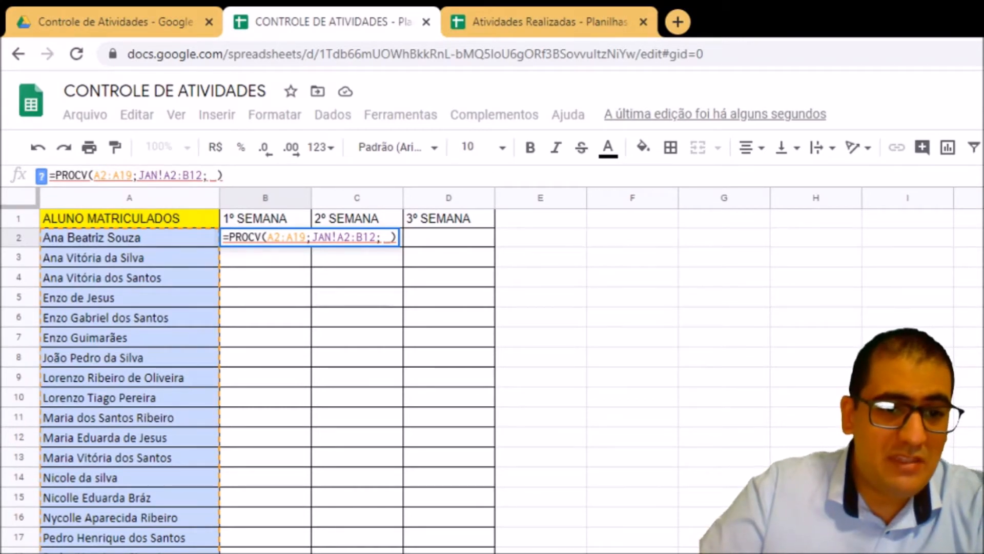
Step: Complete the PROCV formula in B2 with column index 2 and FALSO for an exact match
key("alt+Down")
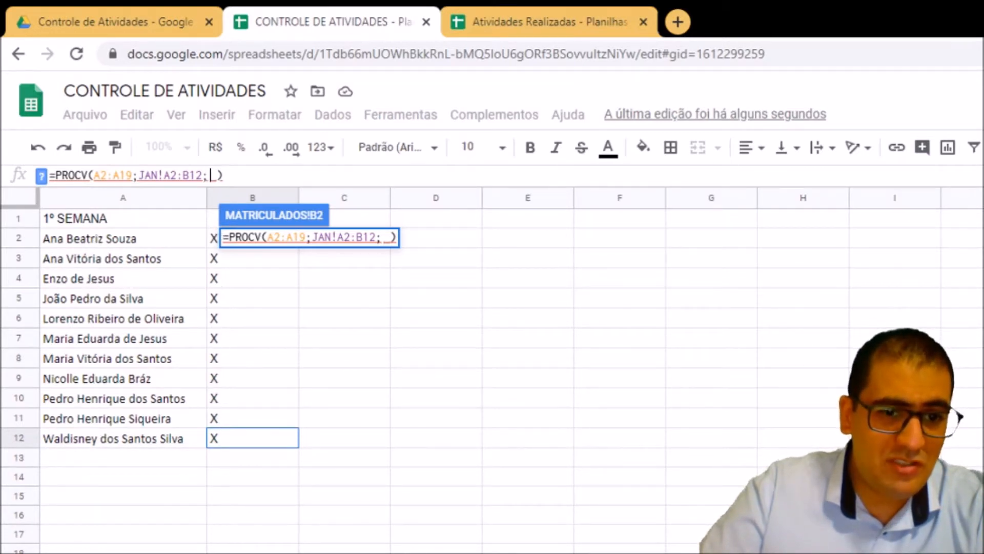
left_click(149, 551)
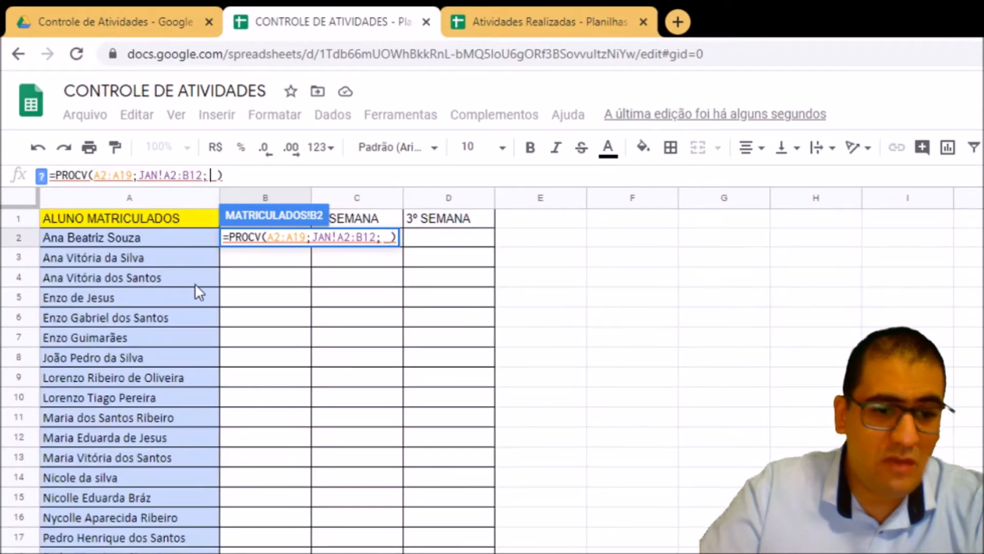
type("2")
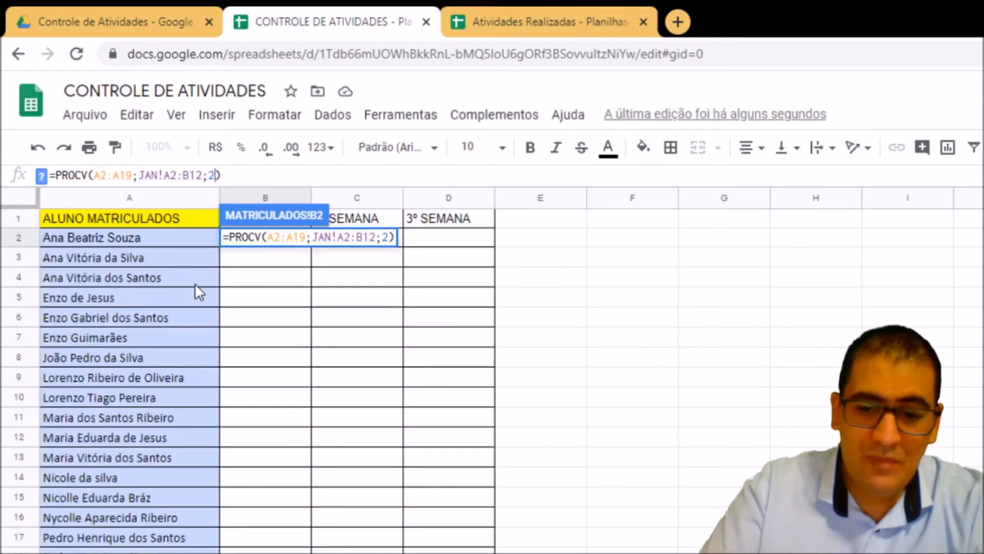
type(";")
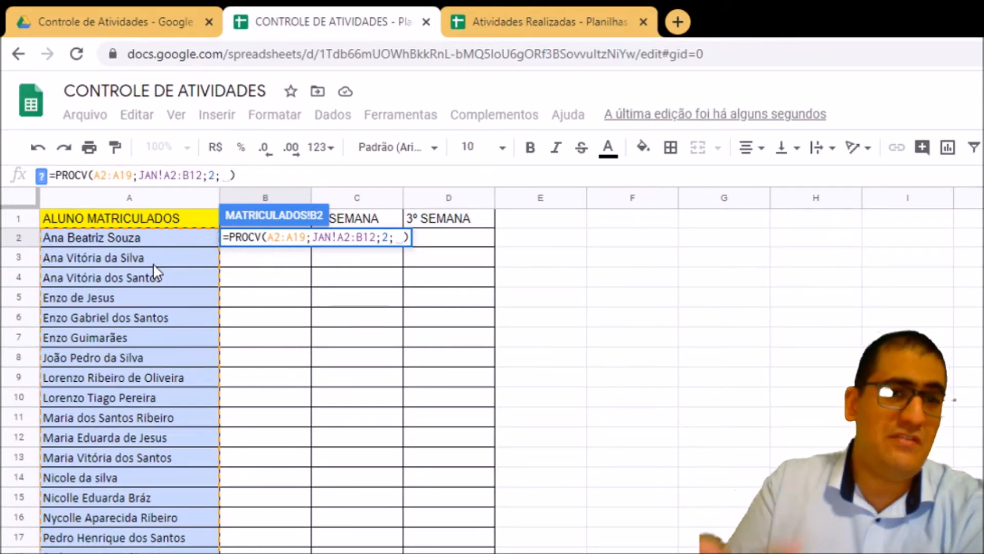
type("FALS")
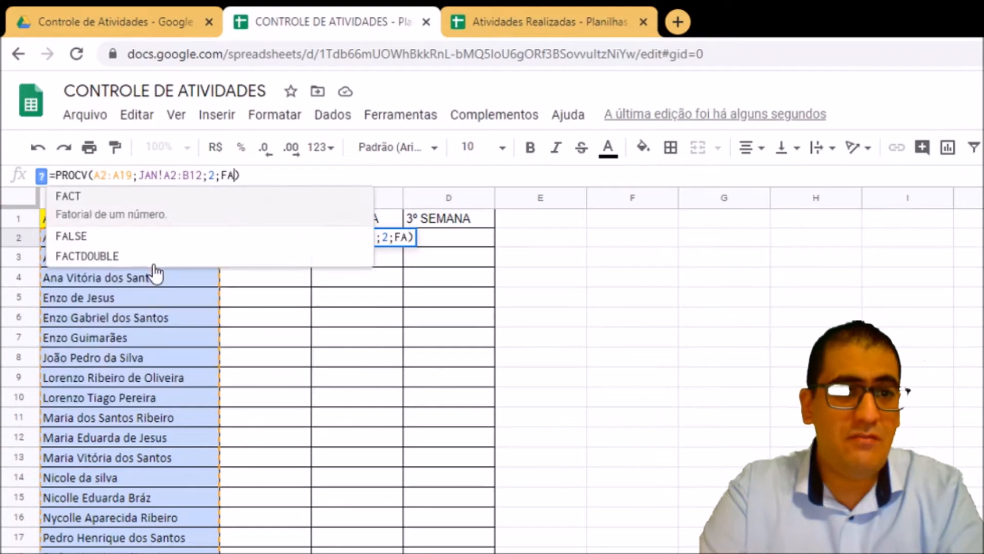
type("O")
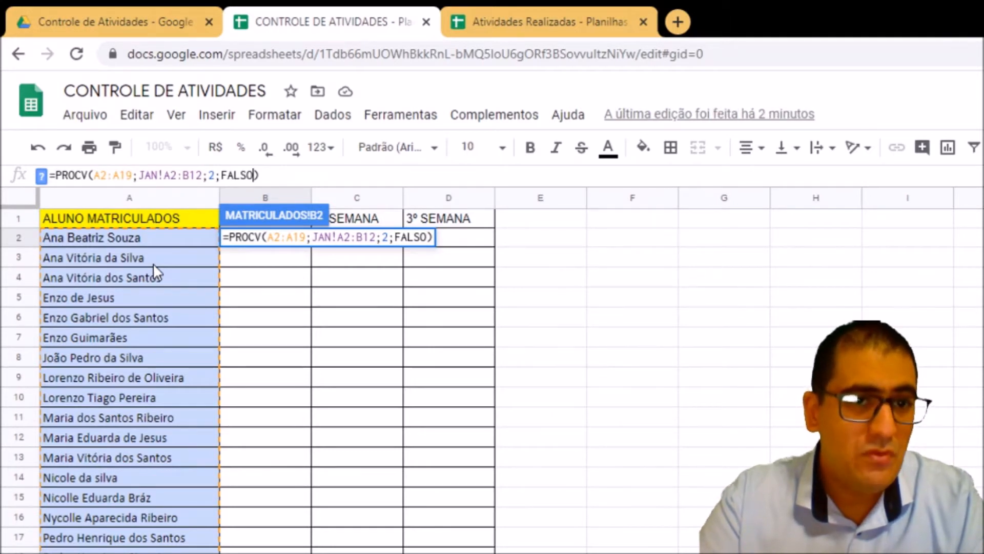
key("Return")
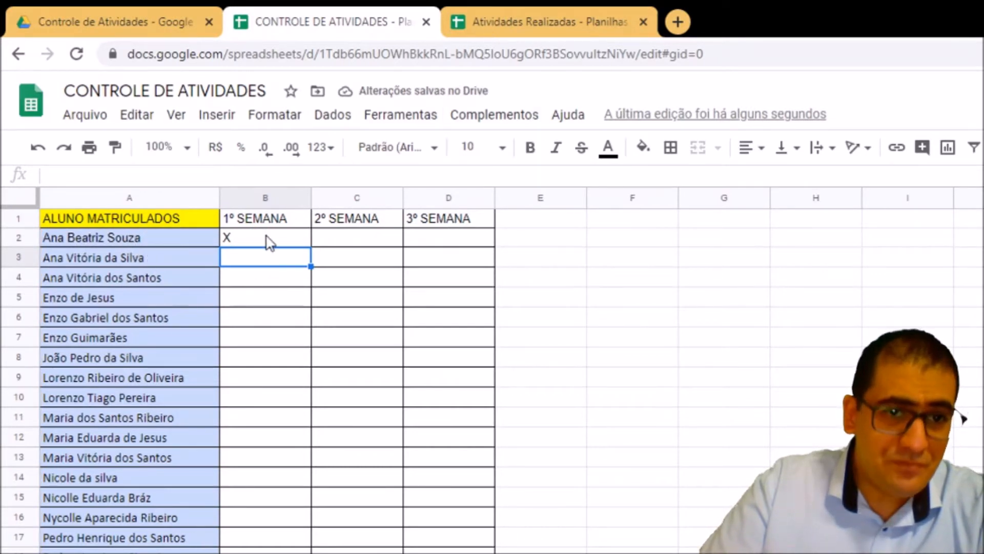
Step: Try to fill the B2 formula down the 1º SEMANA column for the remaining students, and undo the fill
left_click(256, 244)
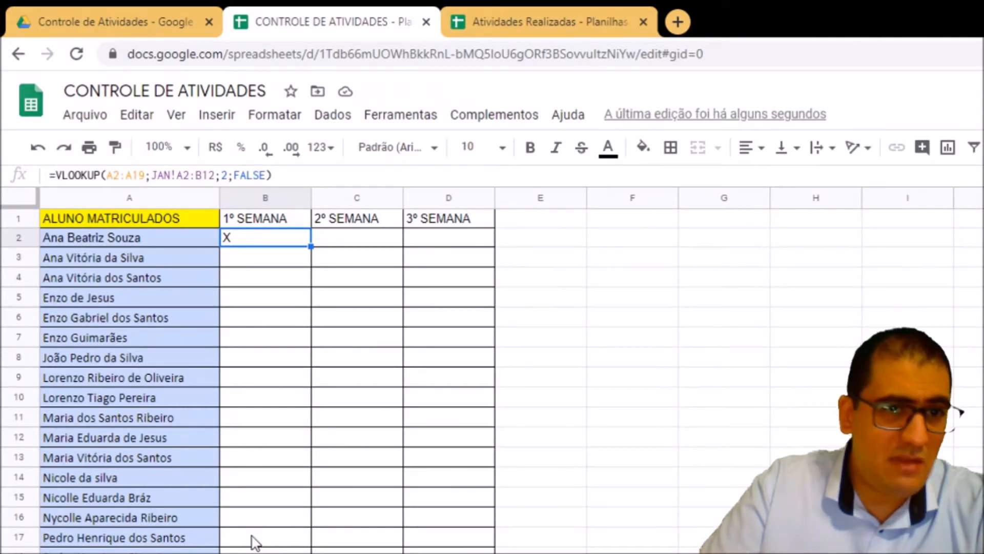
left_click(114, 174)
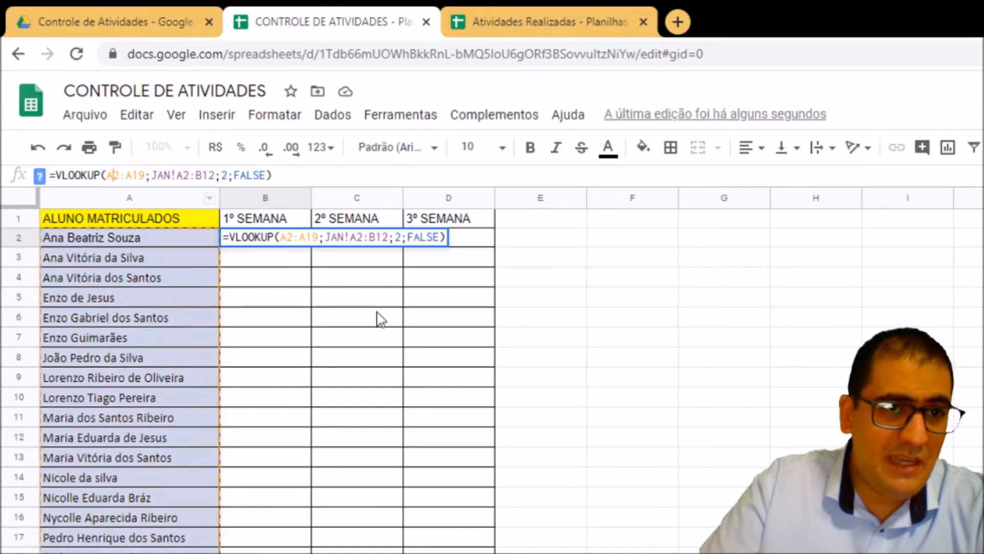
left_click(777, 302)
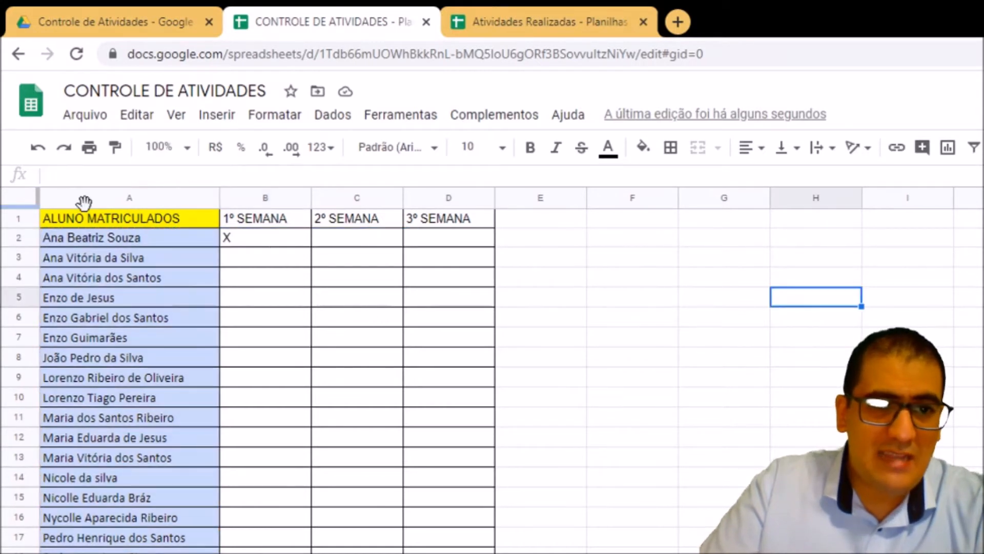
left_click(244, 240)
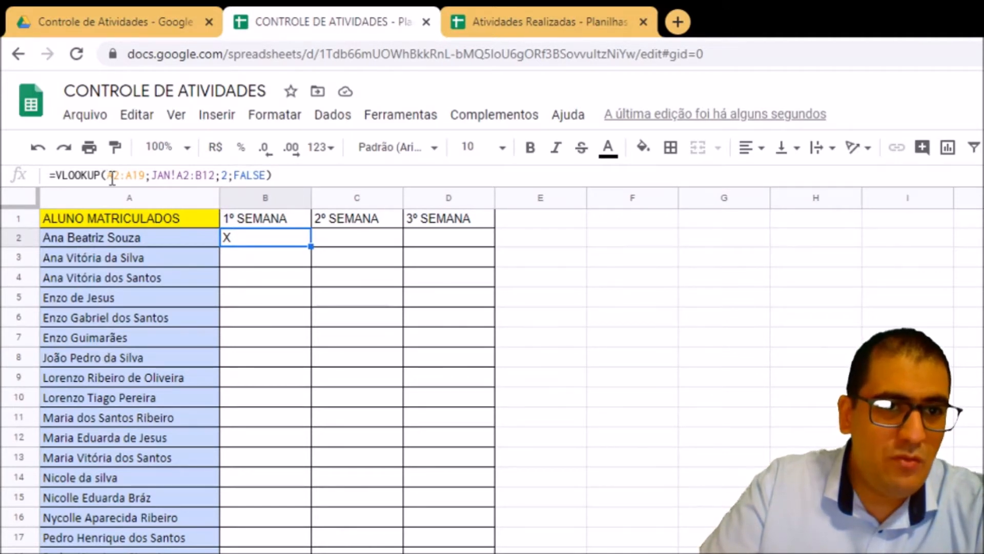
left_click_drag(311, 247, 305, 546)
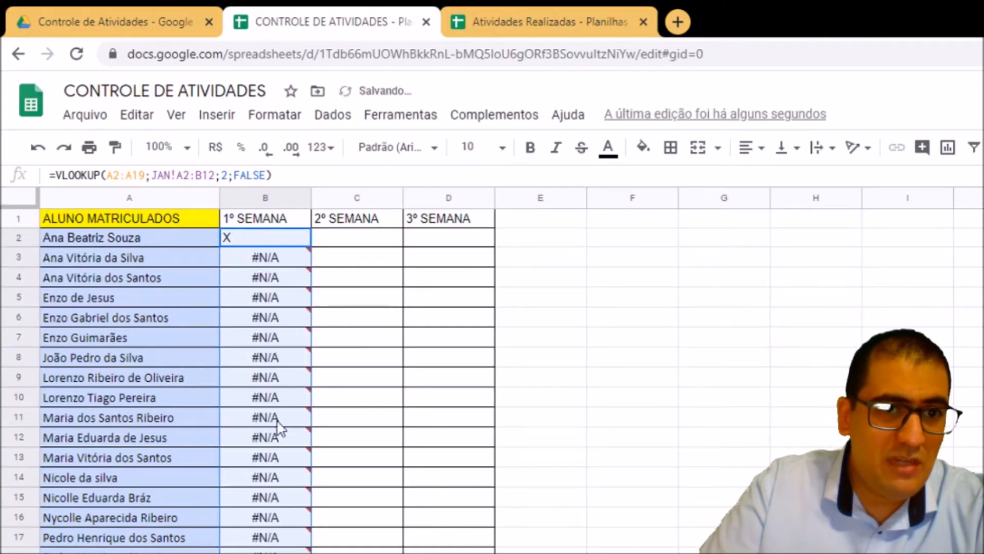
left_click(279, 259)
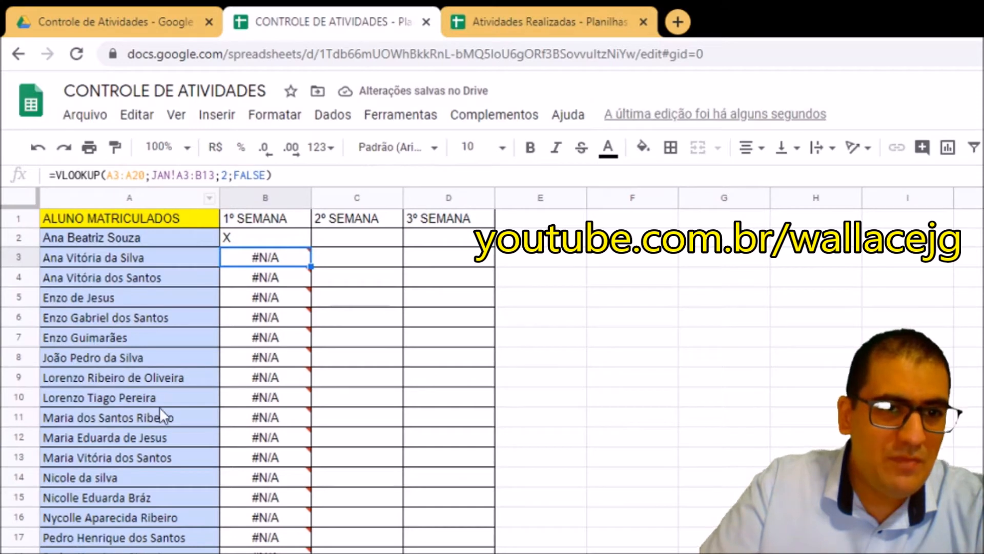
key("ctrl+z")
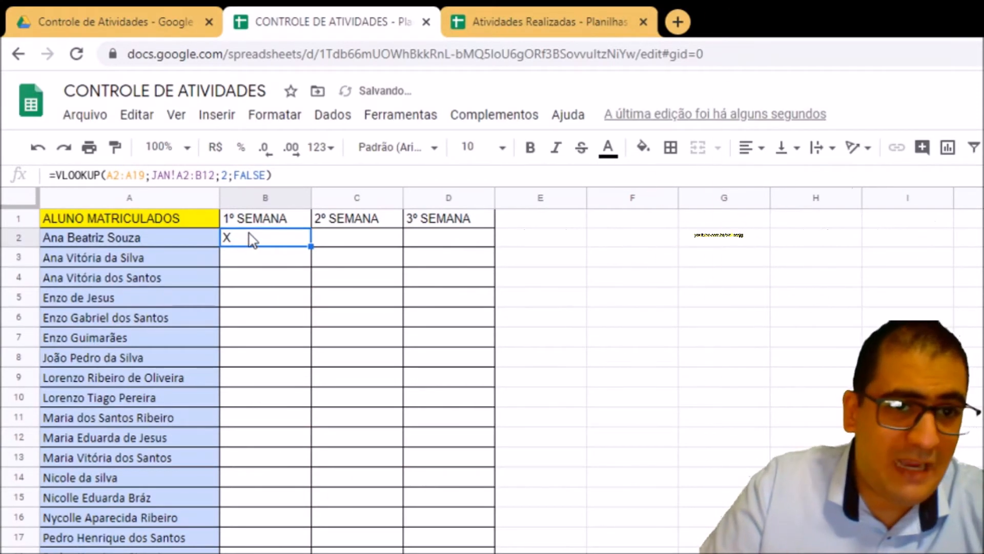
Step: Lock the row references in B2's lookup formula as A$2:A$19 and JAN!A$2:B$12
key("F2")
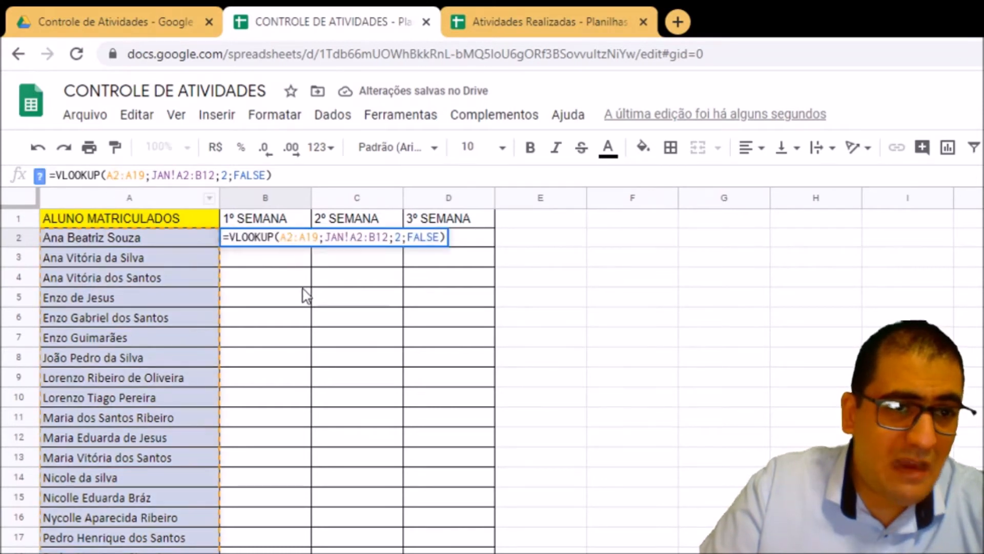
type("$2:A")
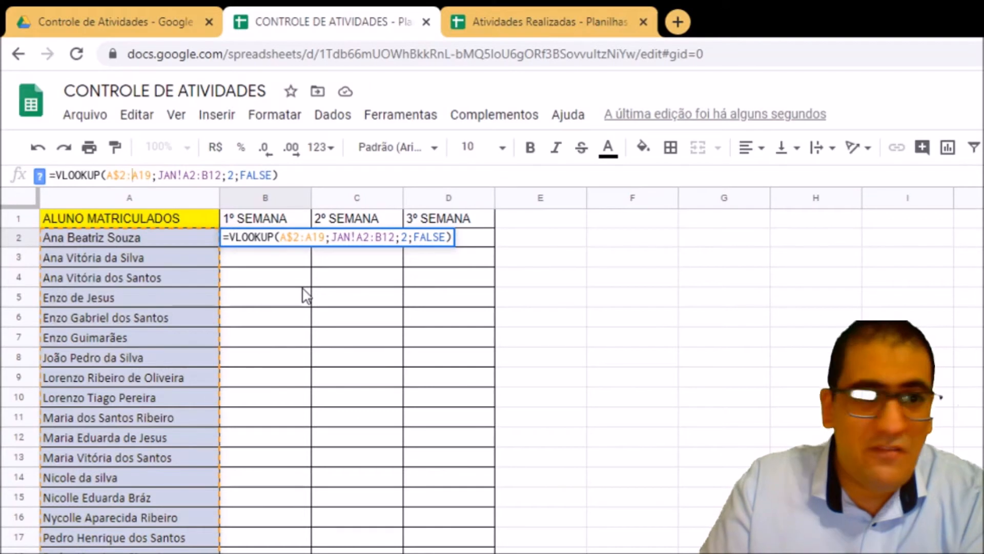
type("$")
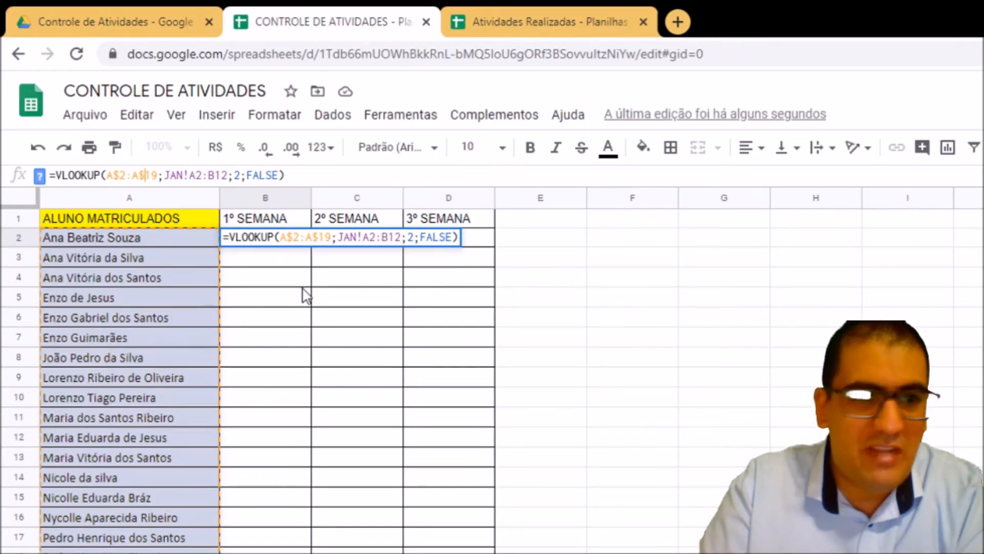
key("Right")
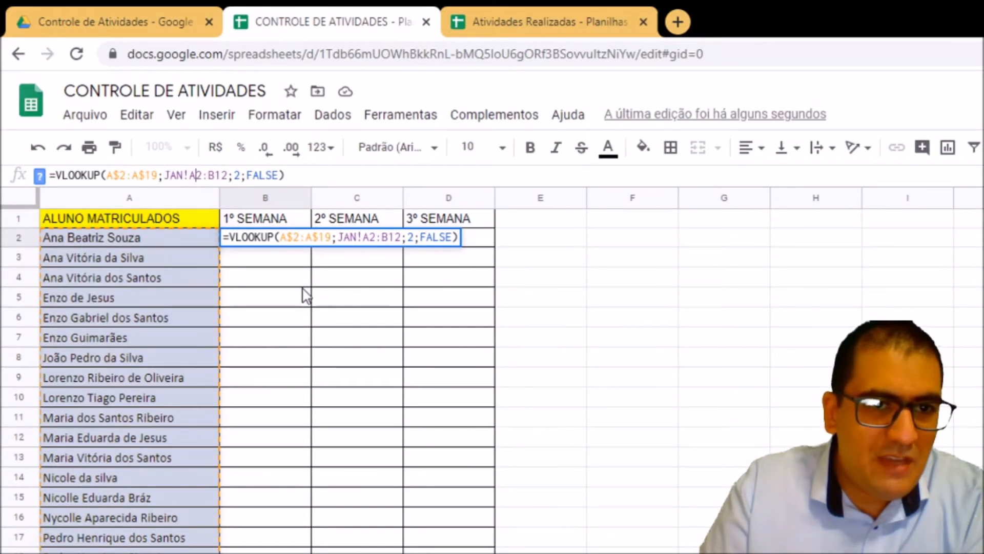
type("$2:A")
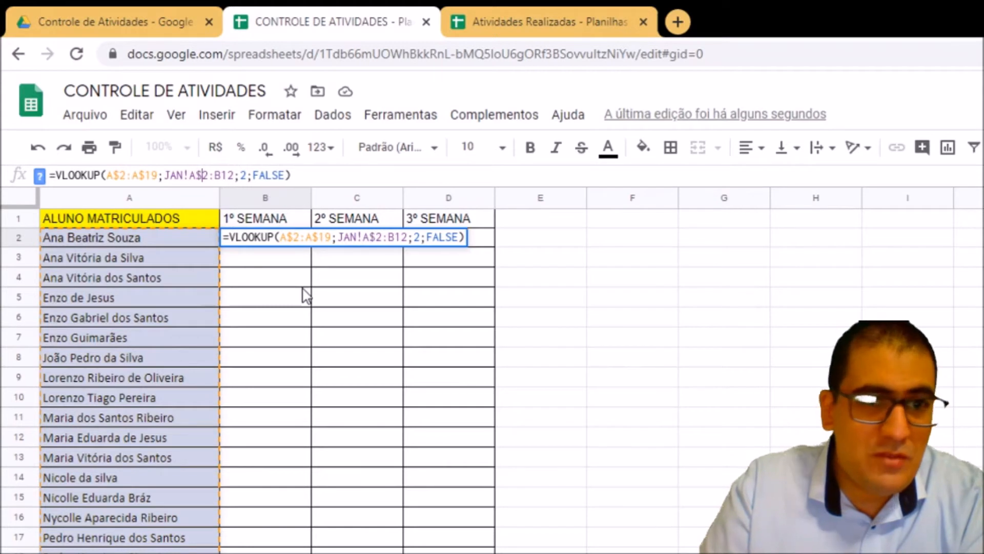
type("$")
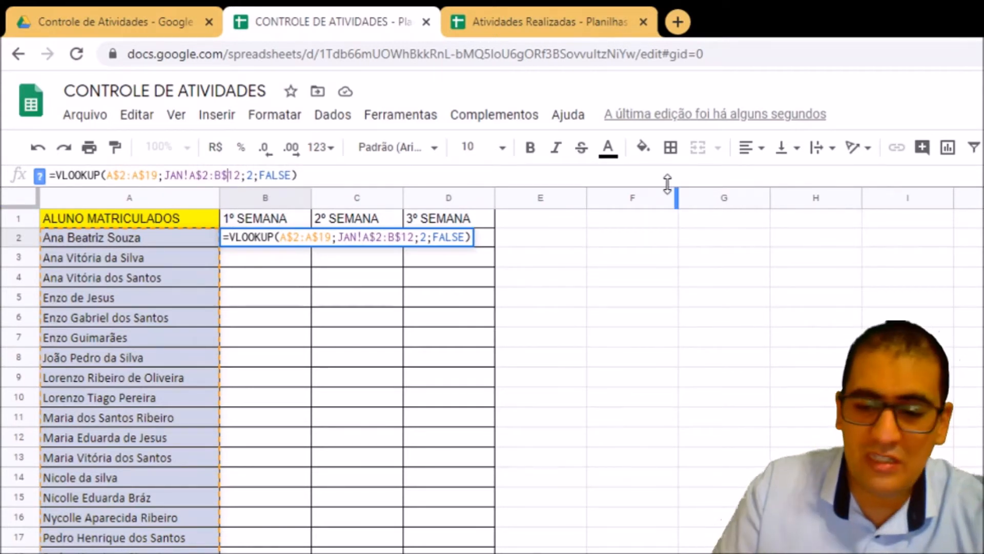
key("Return")
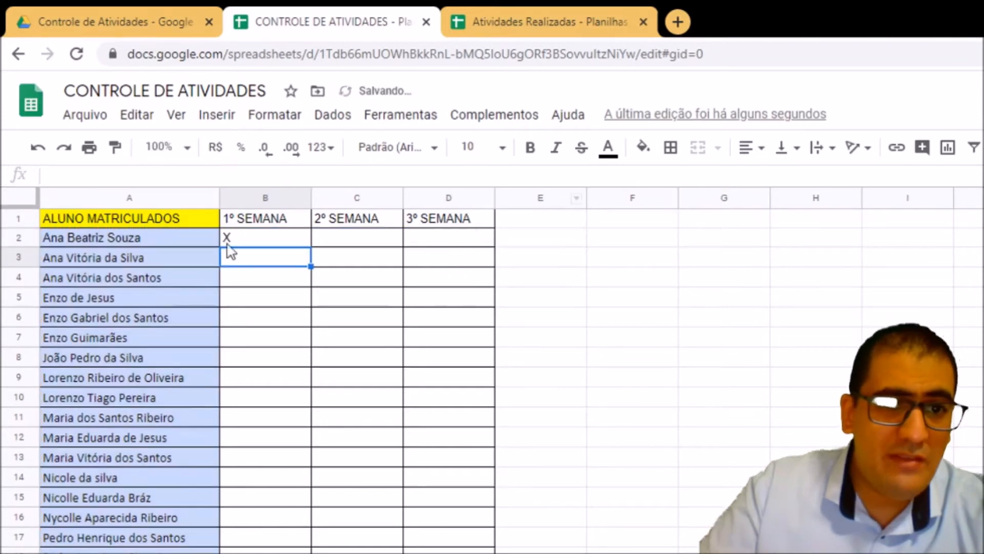
Step: Fill the B2 formula down the 1º SEMANA column for the remaining students and inspect the cells with errors
left_click(300, 241)
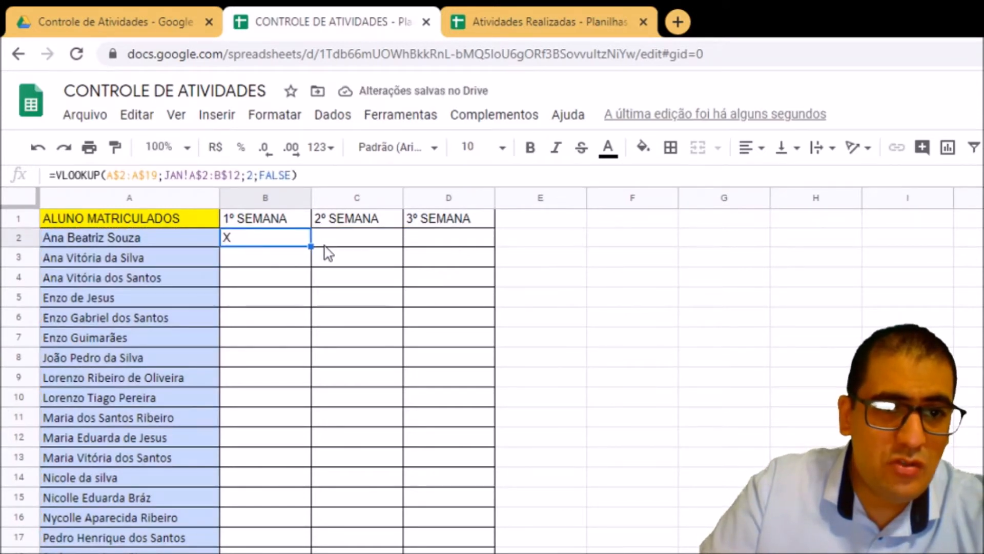
left_click_drag(311, 245, 311, 549)
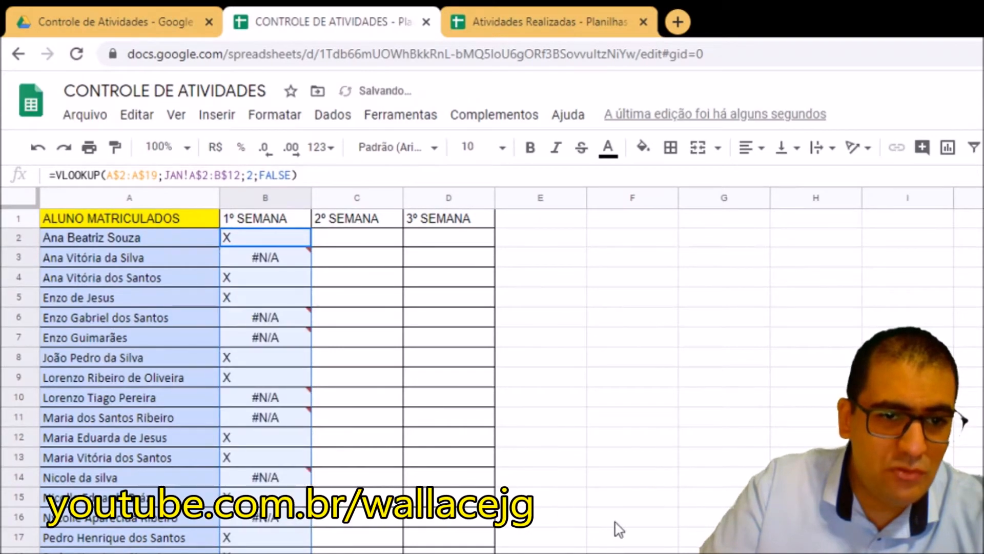
left_click(710, 477)
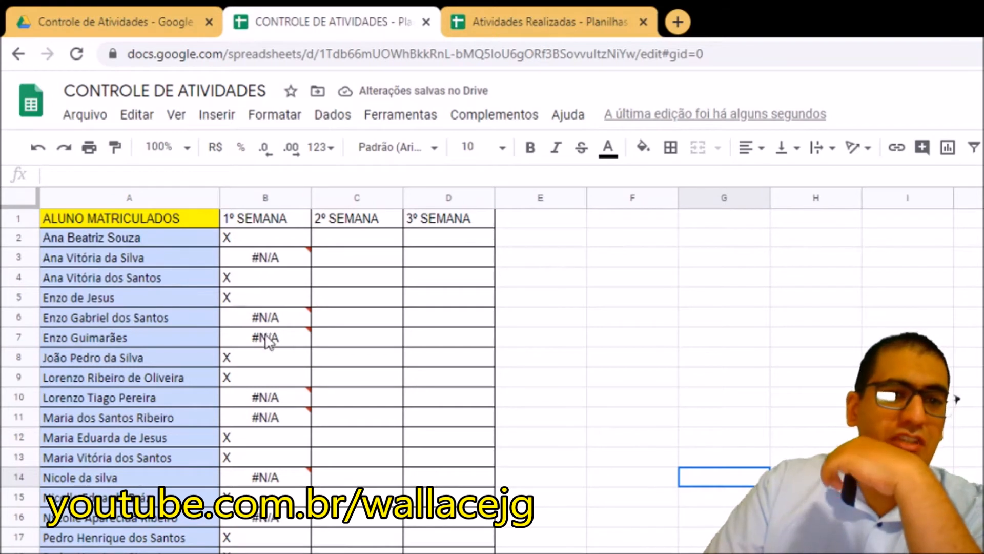
mouse_move(236, 341)
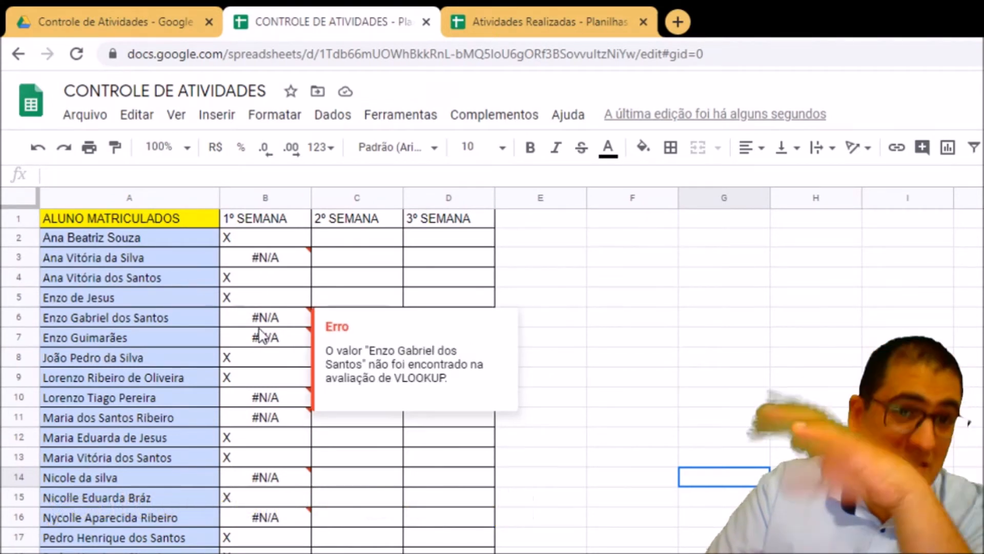
left_click(276, 259)
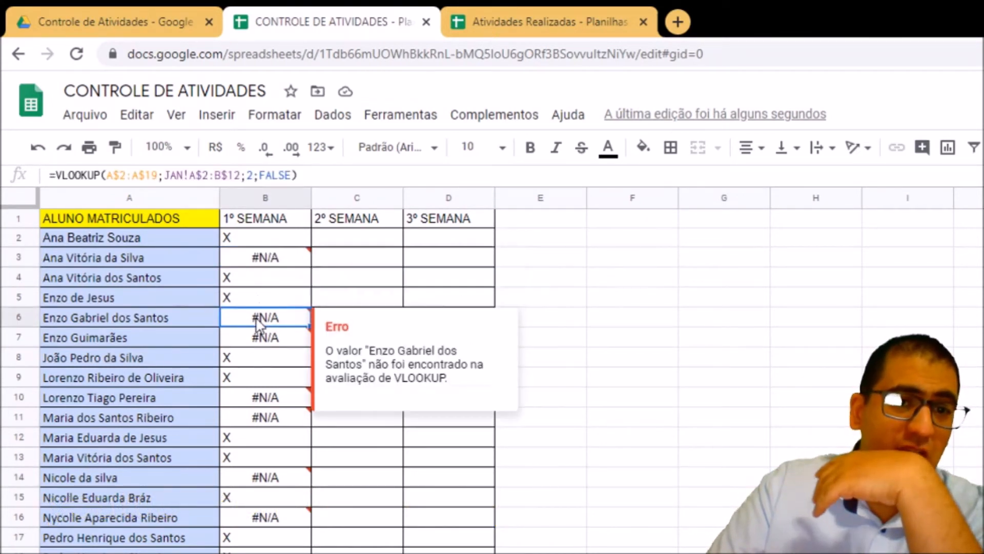
left_click(263, 337)
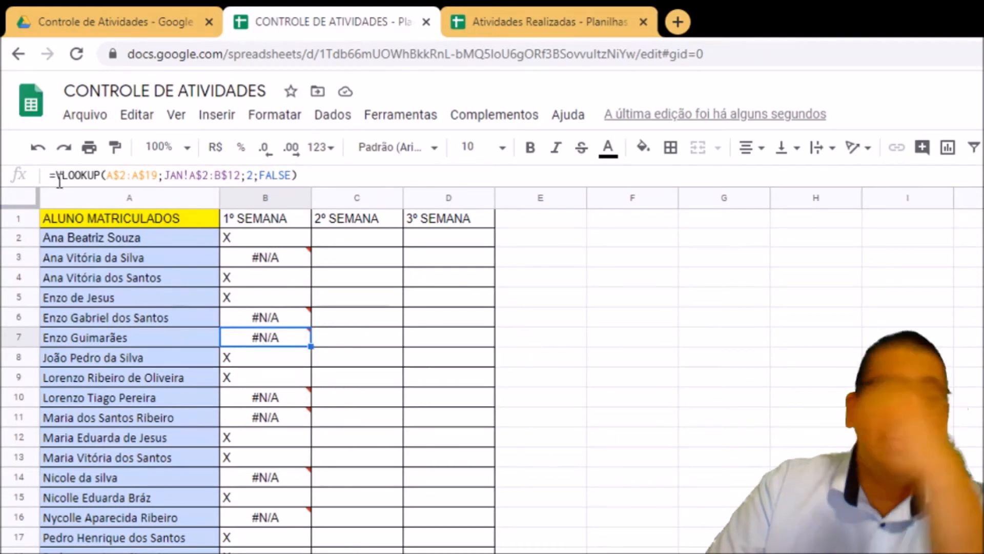
left_click(241, 233)
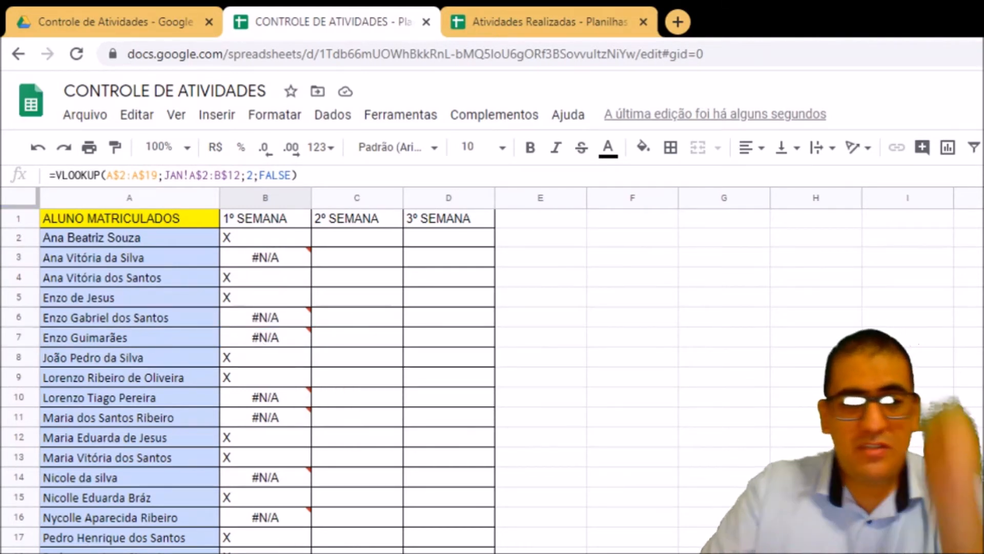
Step: Clear the filled formulas from B3:B19 in the 1º SEMANA column, keeping the one in B2
key("shift+Up")
key("shift+Up")
key("shift+Up")
key("shift+Up")
key("shift+Up")
key("shift+Up")
key("shift+Up")
key("shift+Up")
key("shift+Up")
key("shift+Up")
key("shift+Up")
key("shift+Up")
key("shift+Up")
key("shift+Up")
key("shift+Up")
key("shift+Up")
key("shift+Up")
key("shift+Down")
key("Delete")
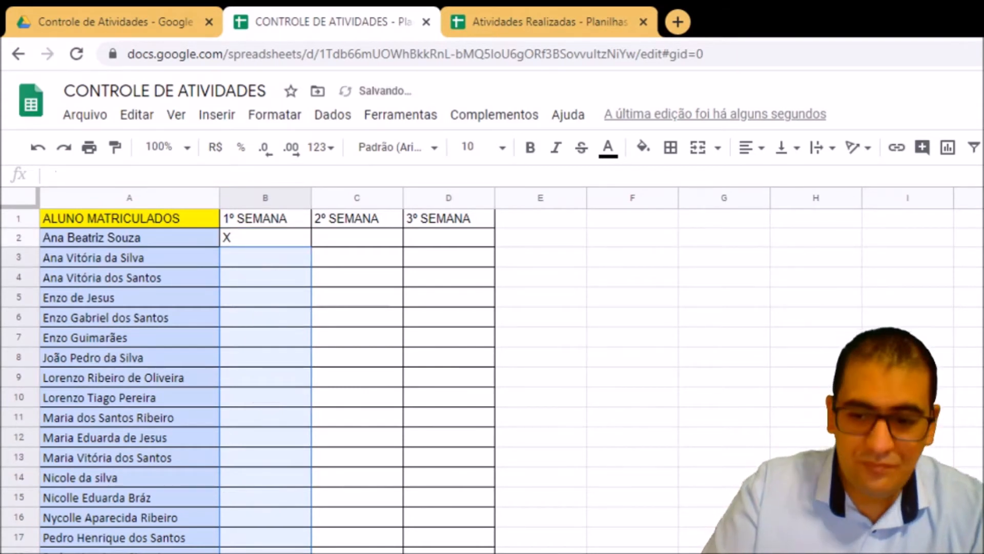
key("Up")
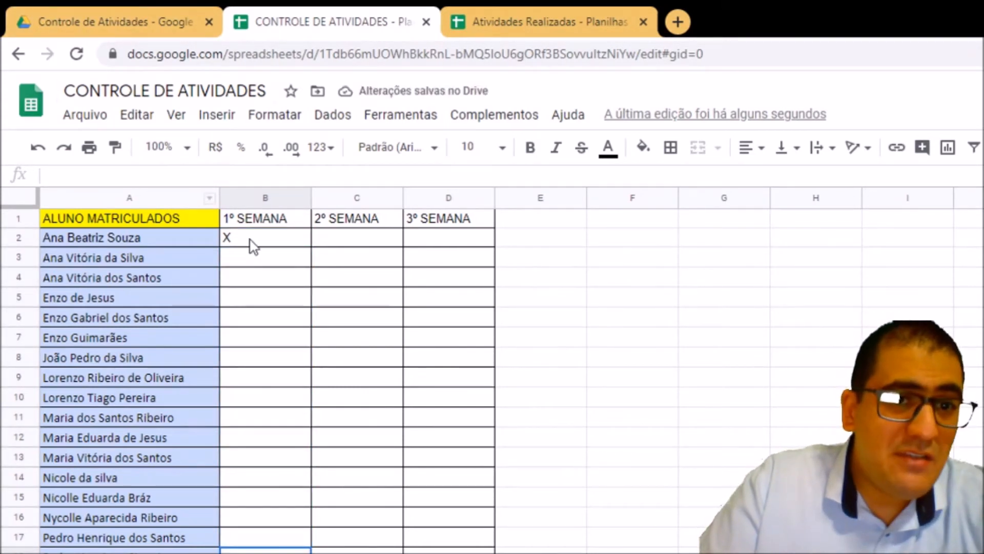
Step: Replace the formula in B2 with the start of a PROCV nested inside SEERRO
left_click(251, 240)
left_click_drag(322, 174, 55, 174)
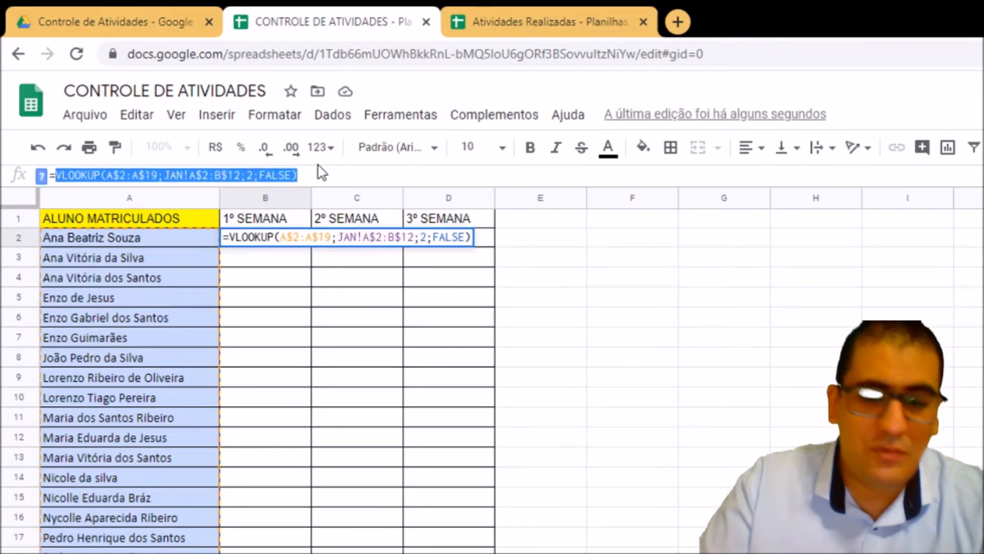
key("BackSpace")
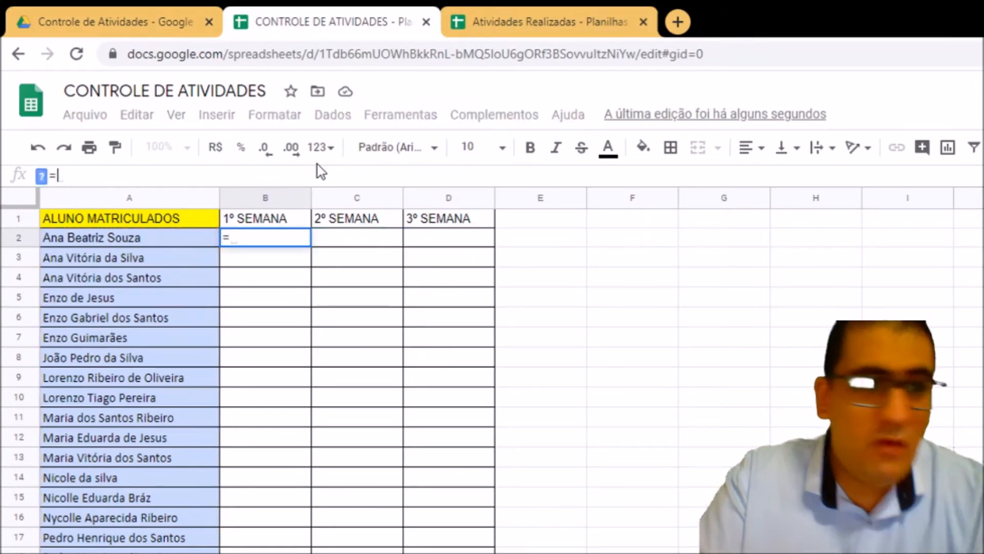
type("SEERRO")
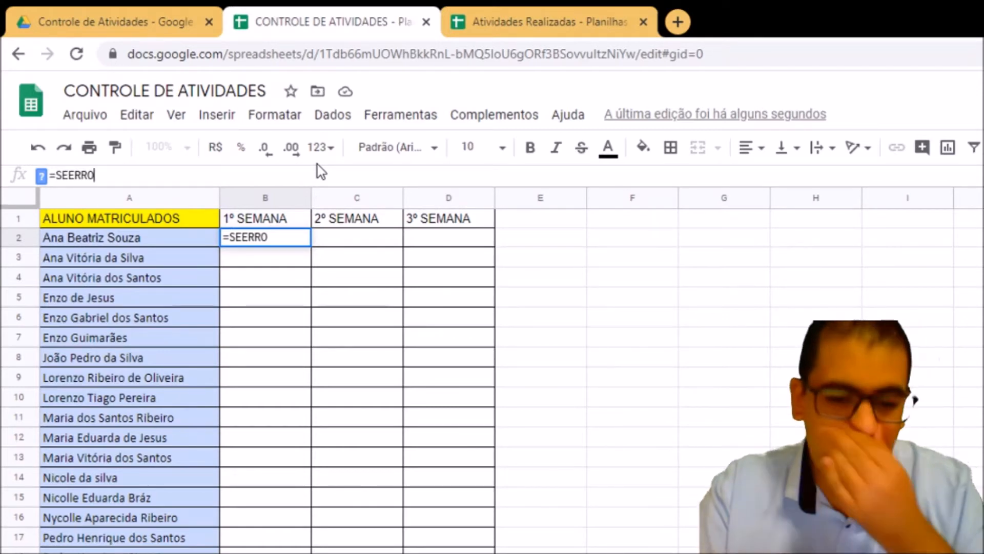
type("(")
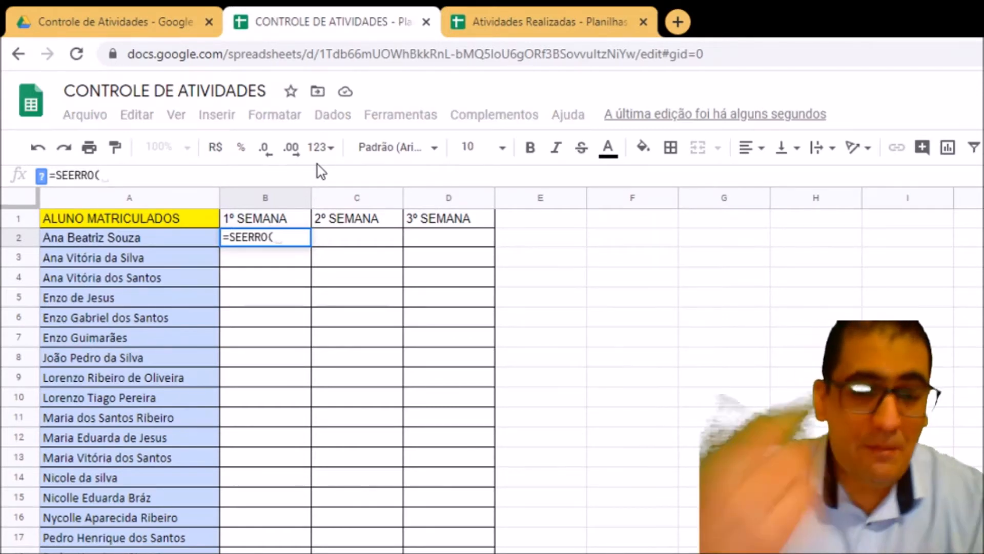
type("PROCV")
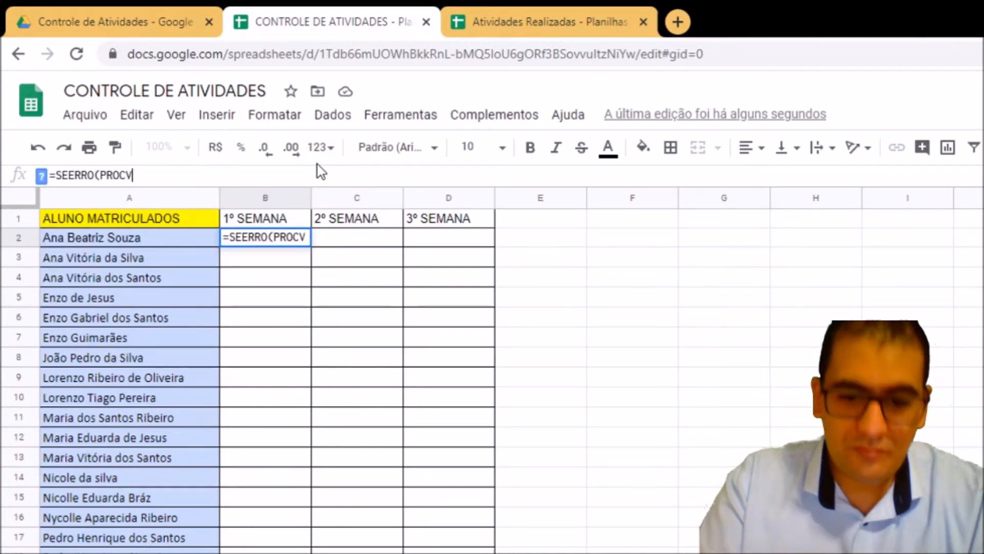
type("(")
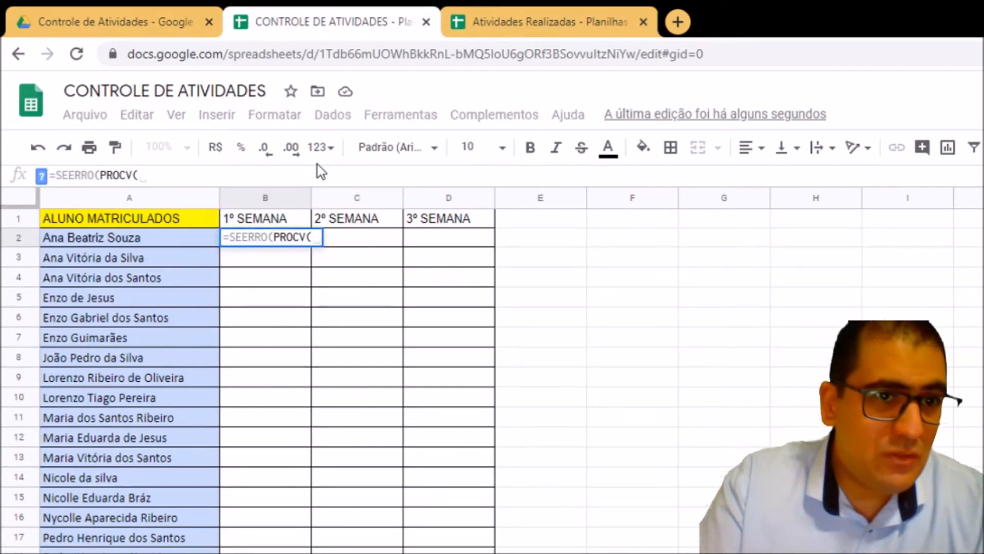
Step: Enter A$2:A$19 as the search key of the nested PROCV in B2
type("A")
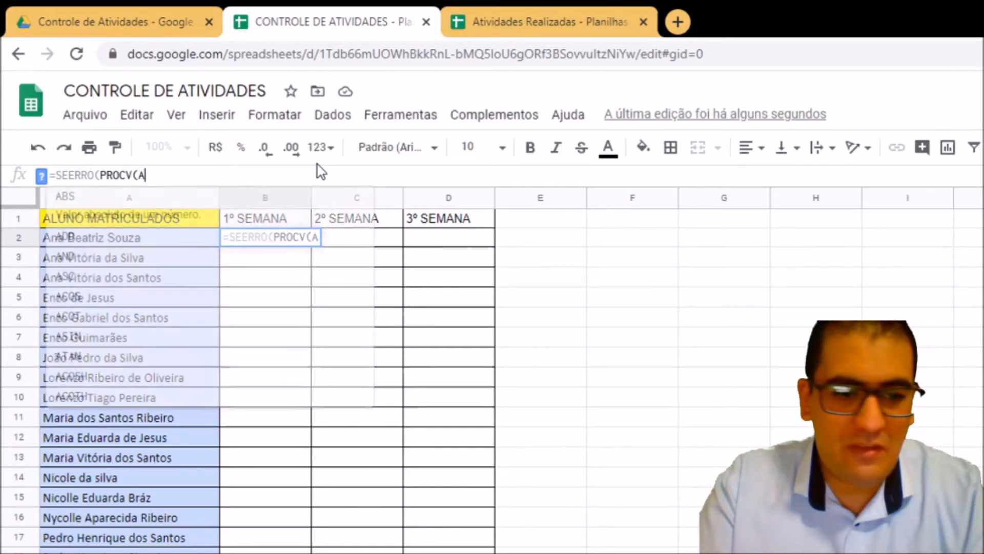
type("$2:")
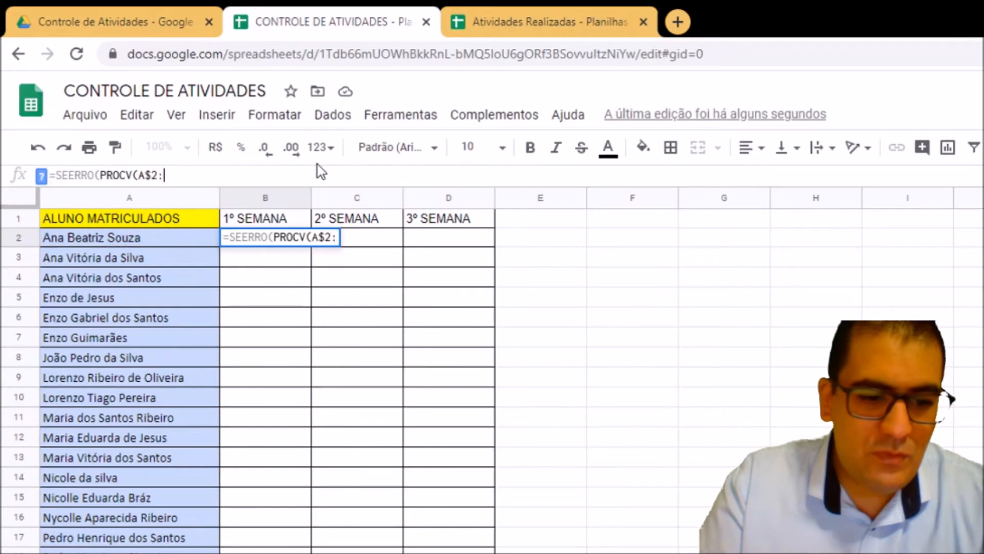
type("A")
type("$1")
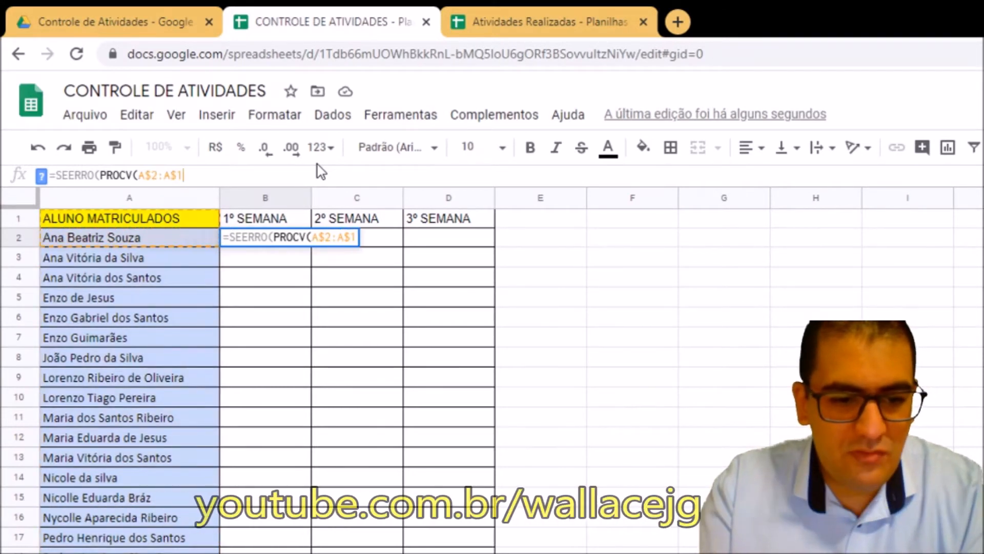
type("9;")
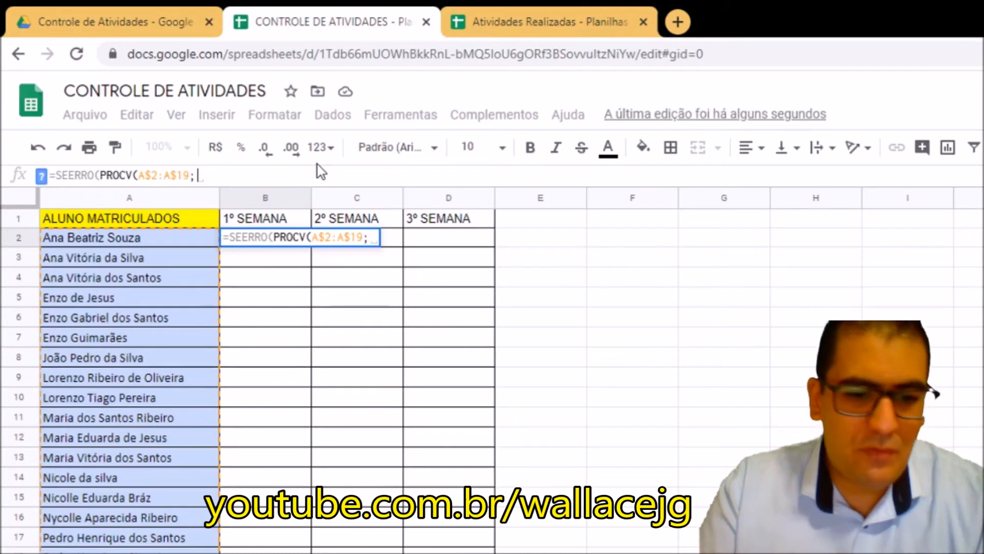
Step: Add JAN!A$2:B$12 as the lookup range and 2 as the column index of the nested PROCV in B2
type("JAN")
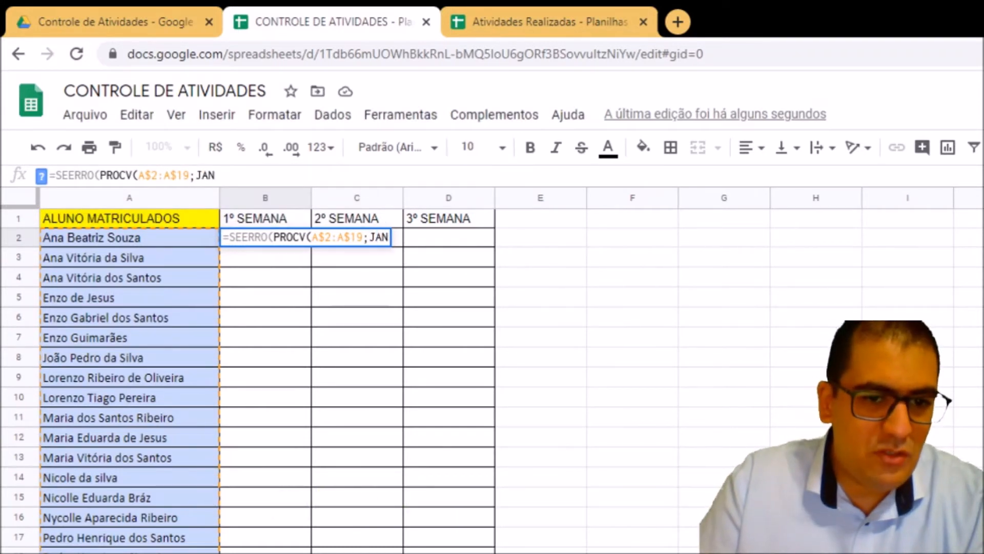
type("!")
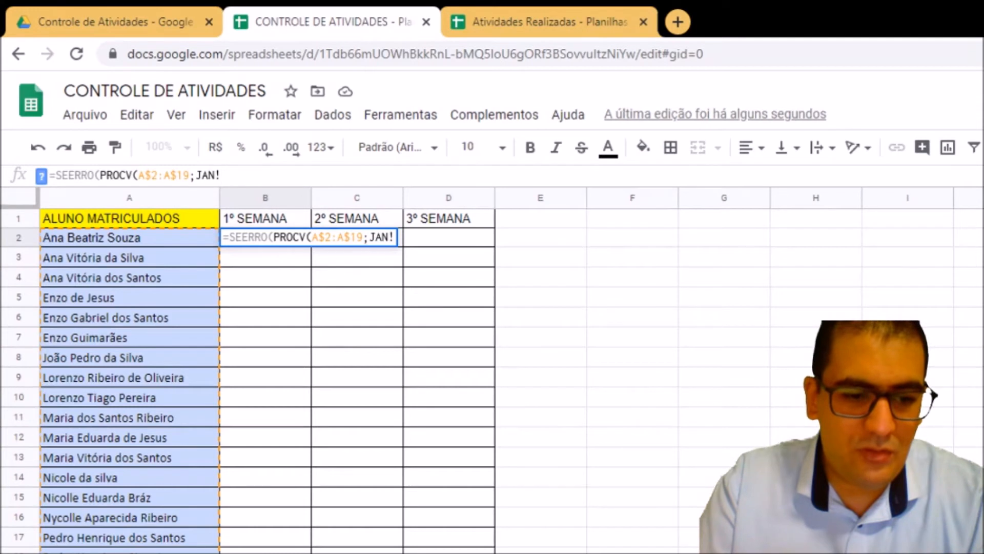
type("A$")
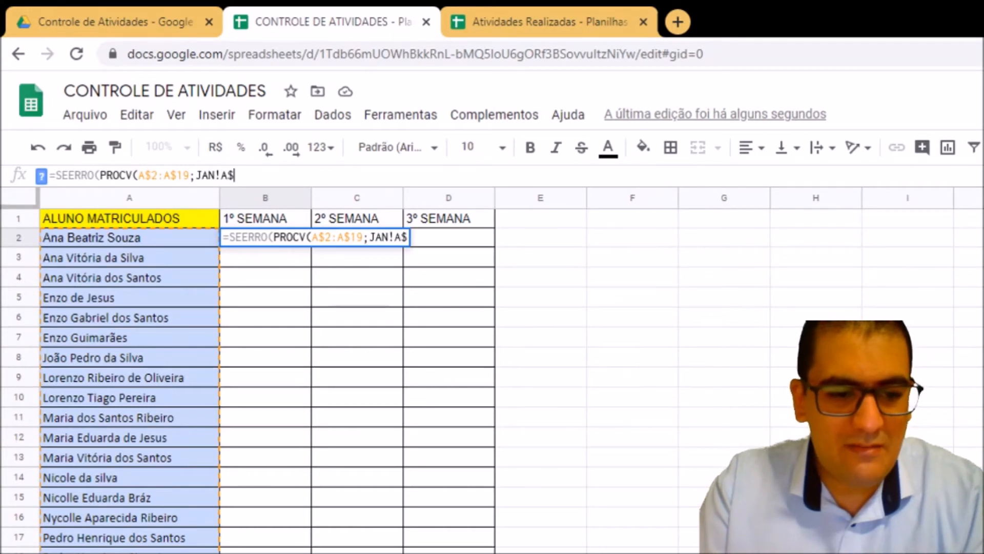
type("2:")
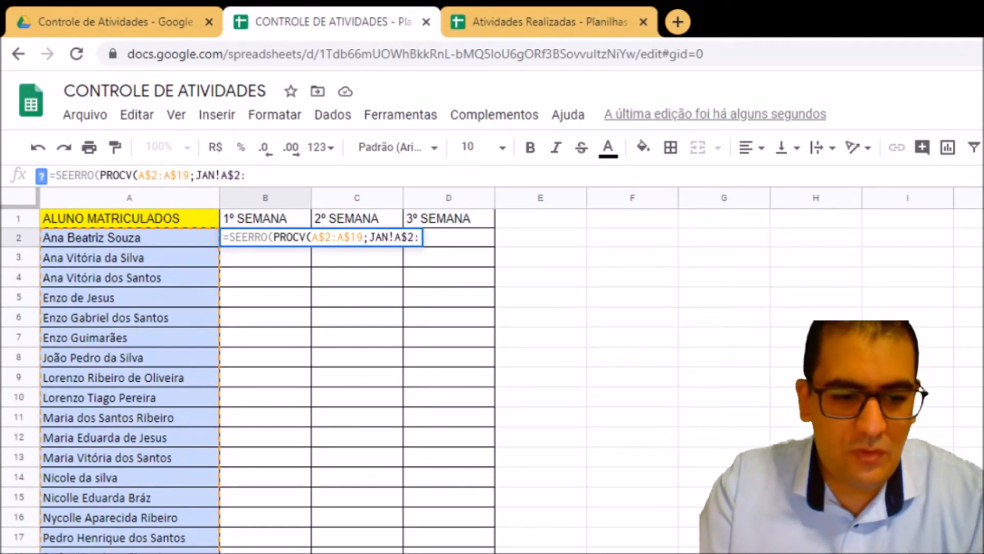
type("B")
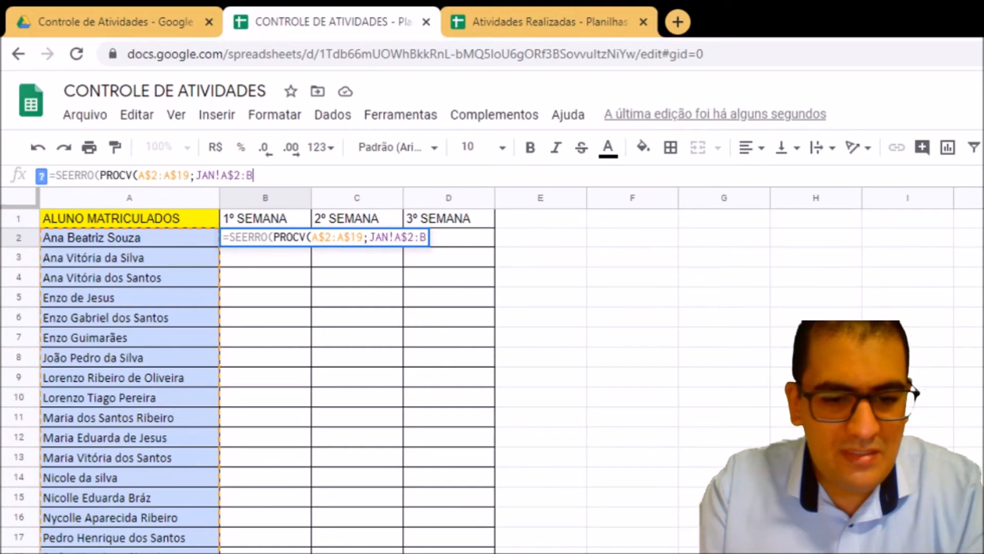
type("$12")
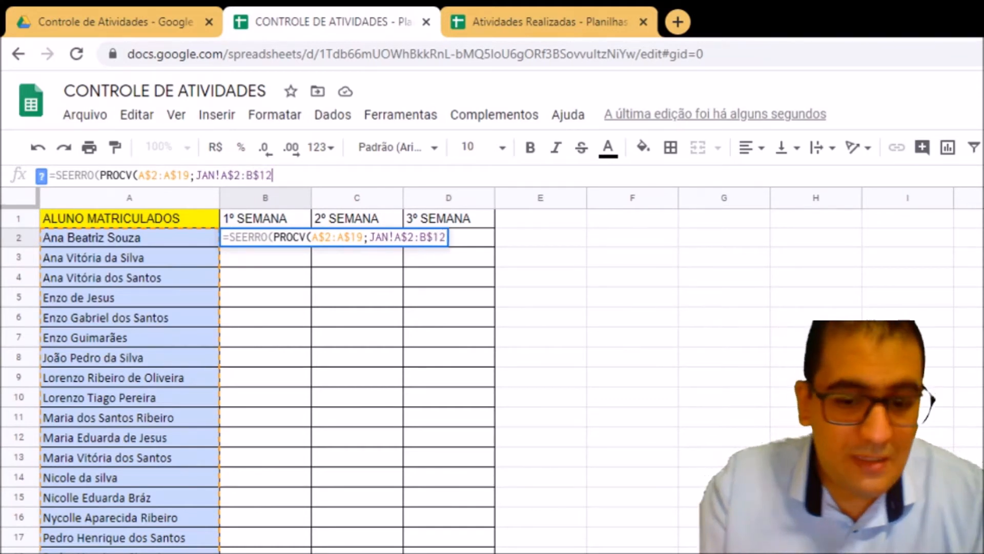
type("; ")
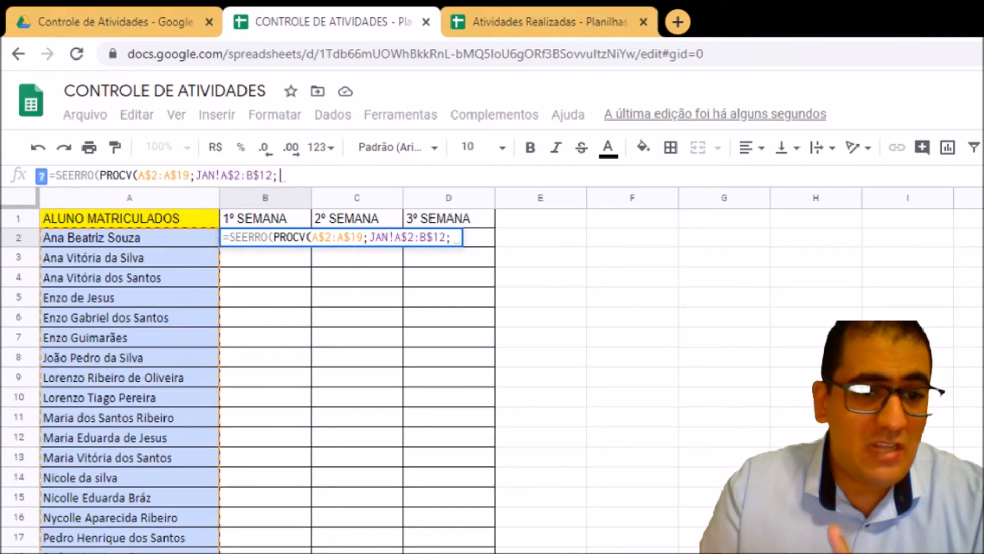
type("2")
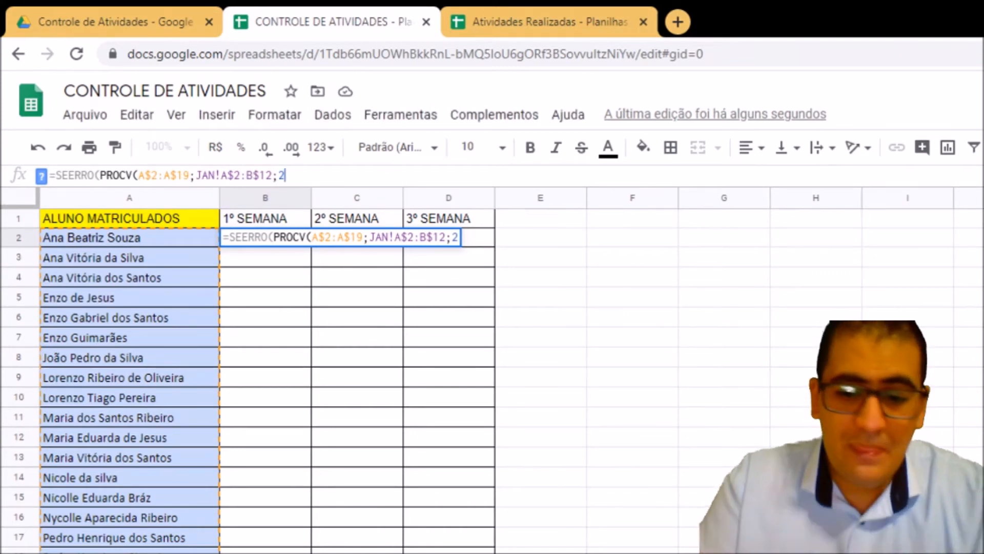
type("; ")
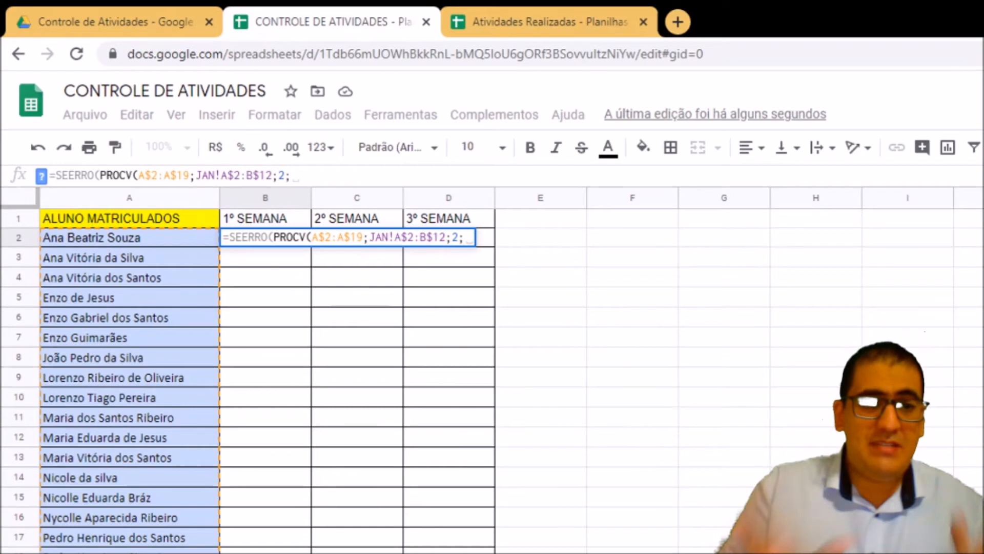
Step: Set FALSO as the match type of the nested PROCV in B2 and close that function
type("F")
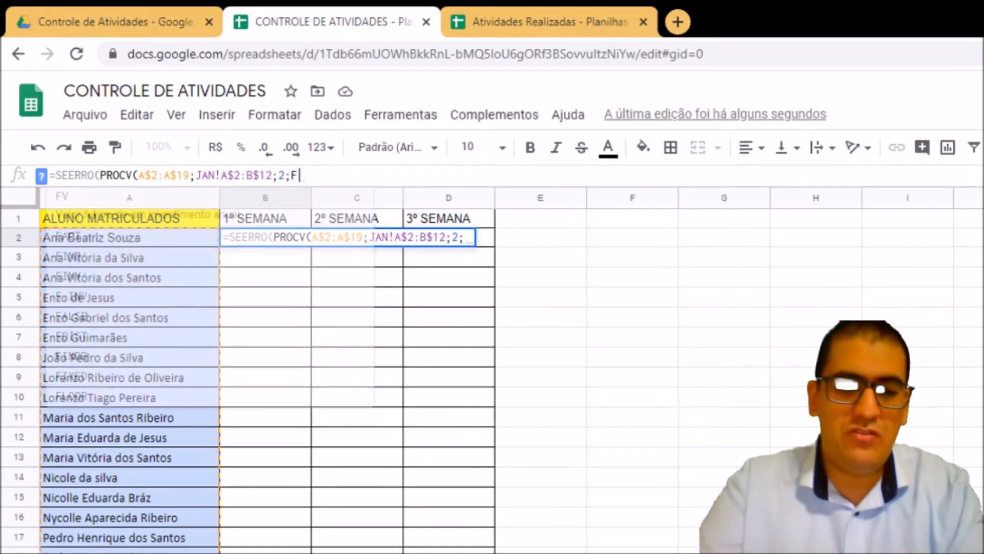
type("ALSO")
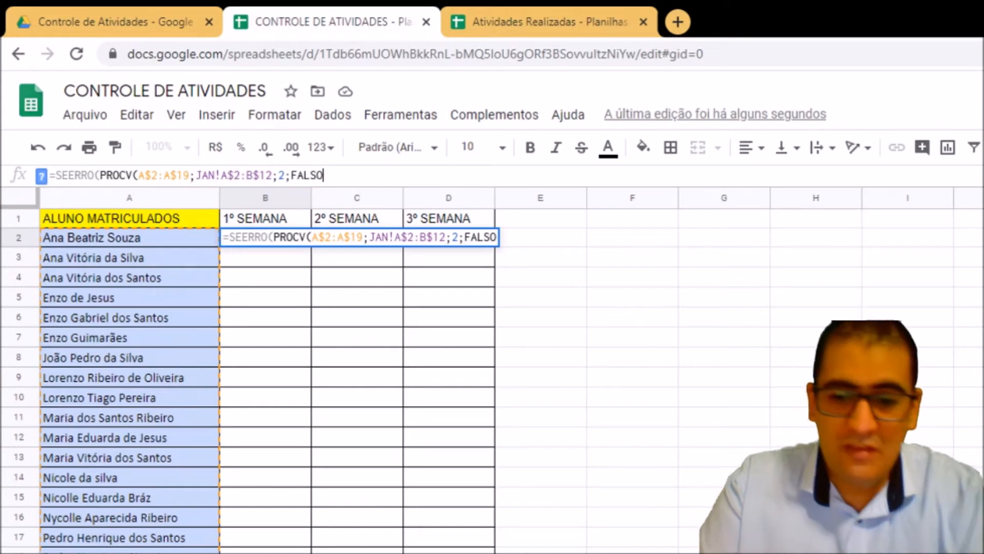
type(")")
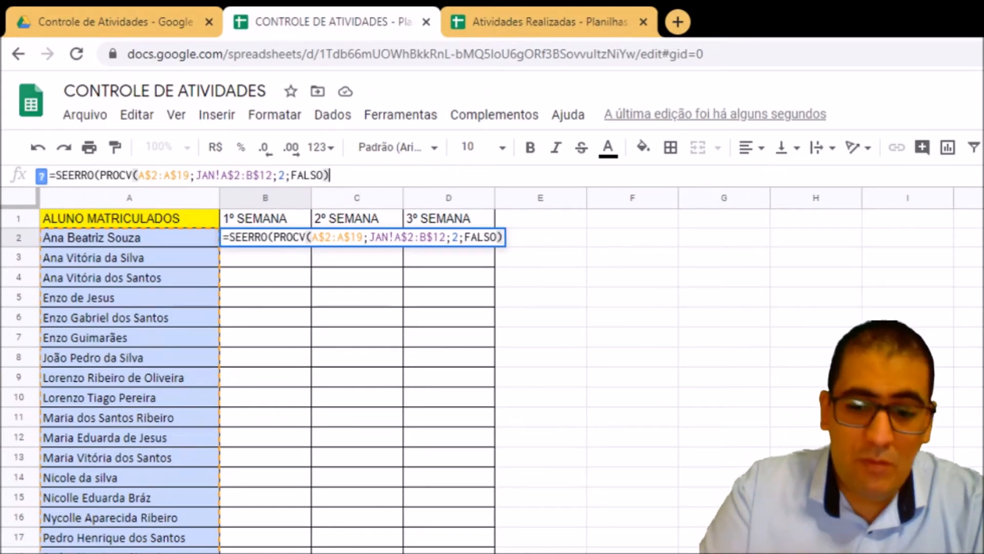
type(";")
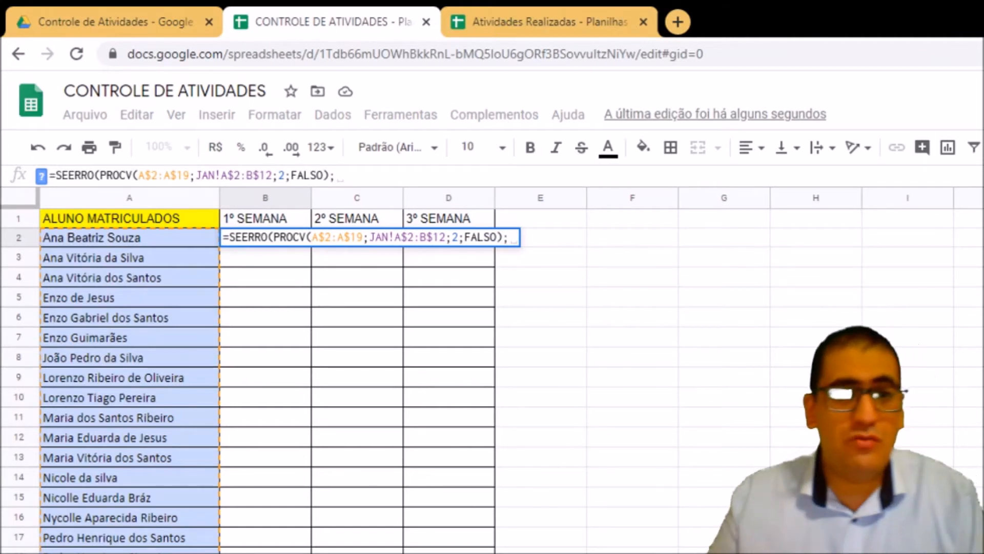
Step: Complete the SEERRO in B2 with "NÃO FEZ" as the error value and fill the formula down the 1º SEMANA column
type("\"")
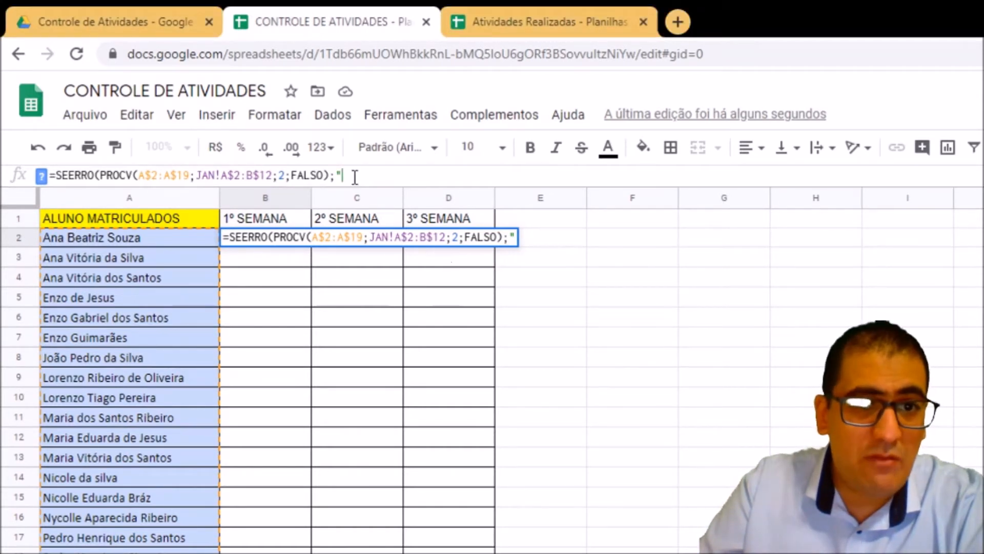
type("N")
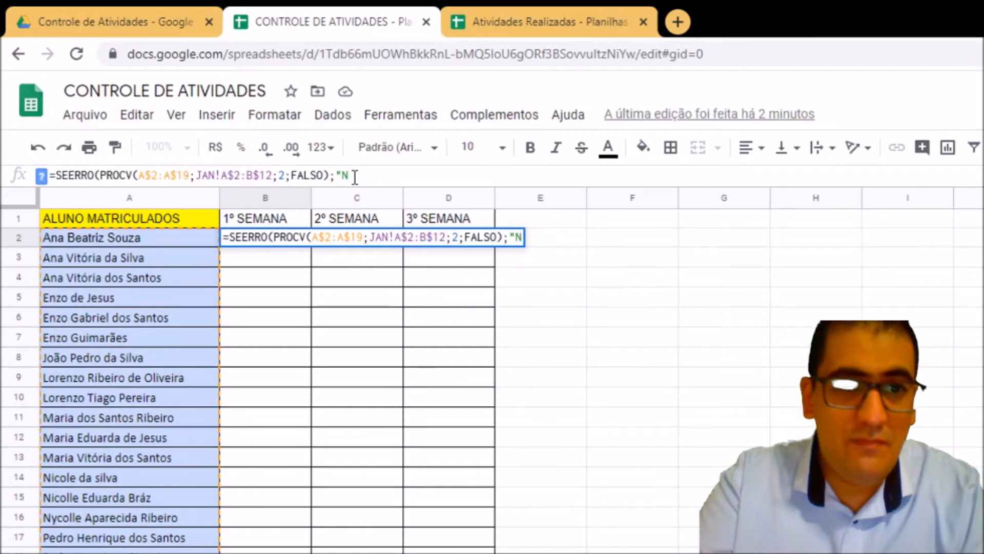
type("ÃO FEZ\"")
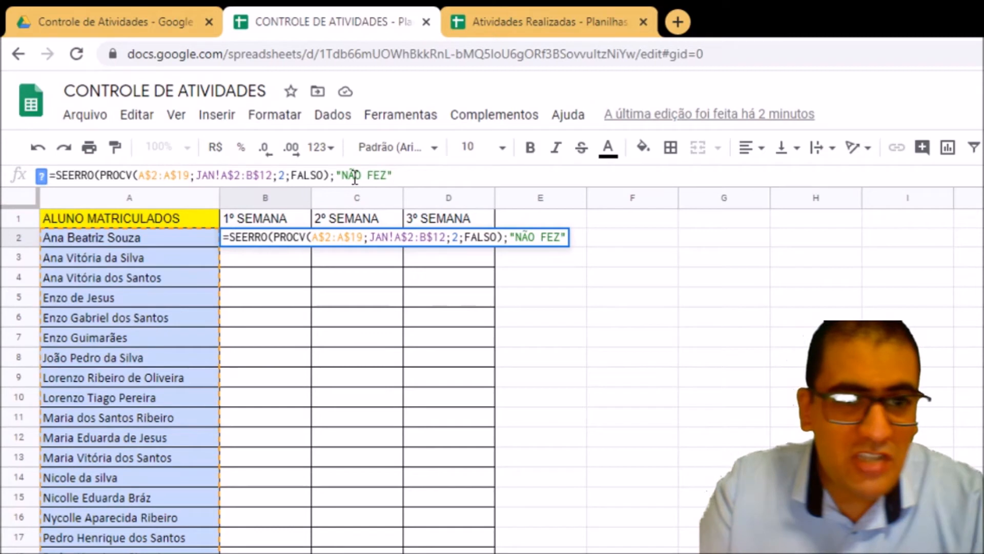
type(")")
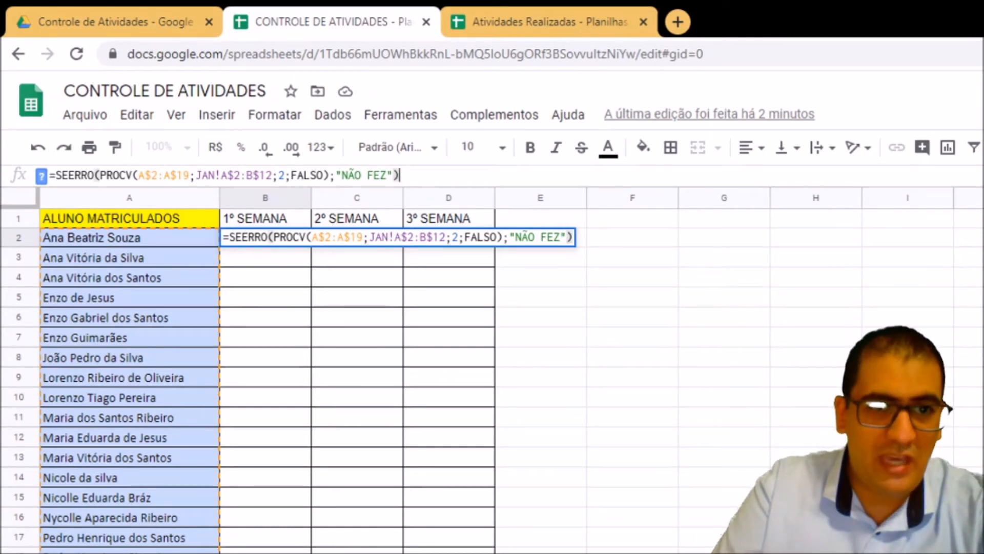
key("Return")
left_click(261, 235)
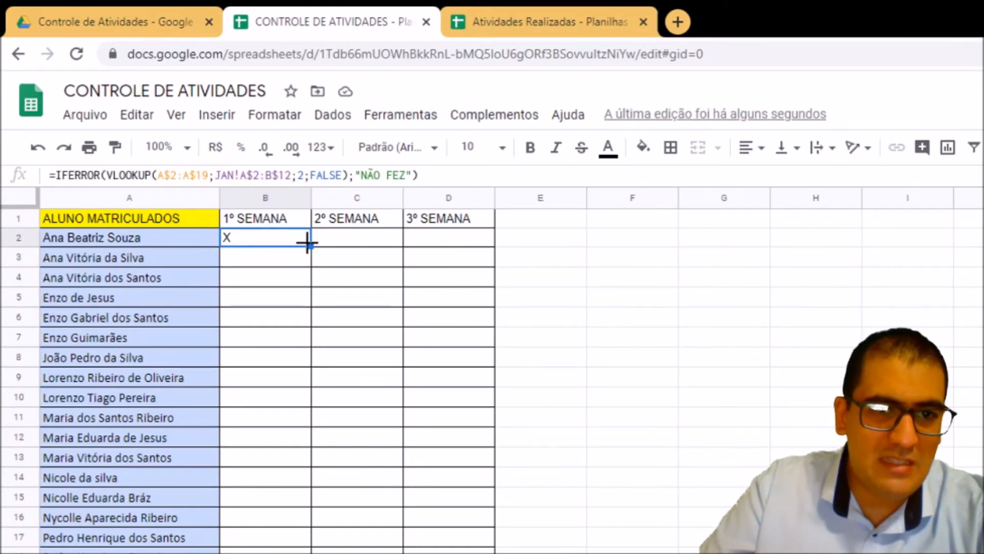
left_click_drag(310, 244, 312, 549)
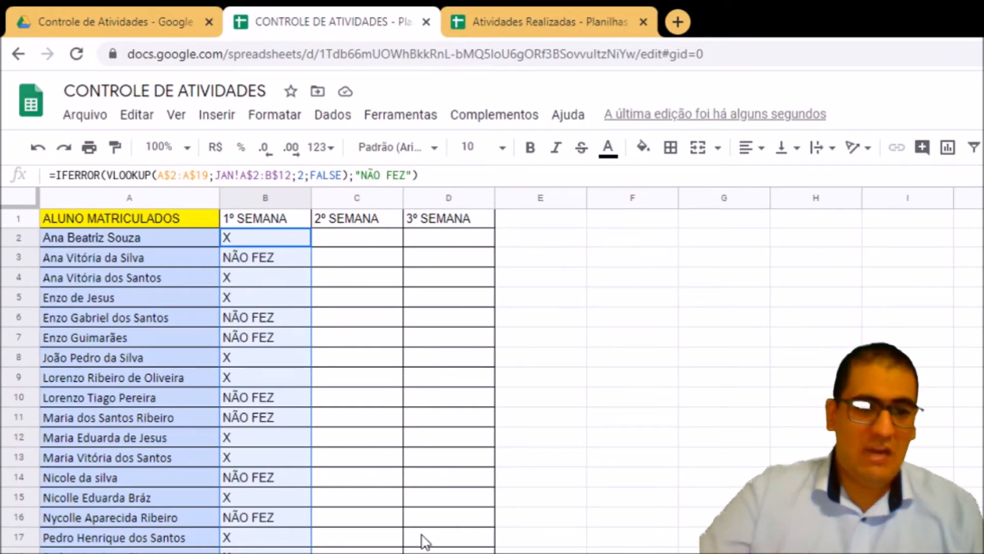
Step: Copy the 2º Semana student list, B3:B11, from the Atividades Realizadas spreadsheet and return to CONTROLE DE ATIVIDADES
left_click(544, 7)
left_click(357, 259)
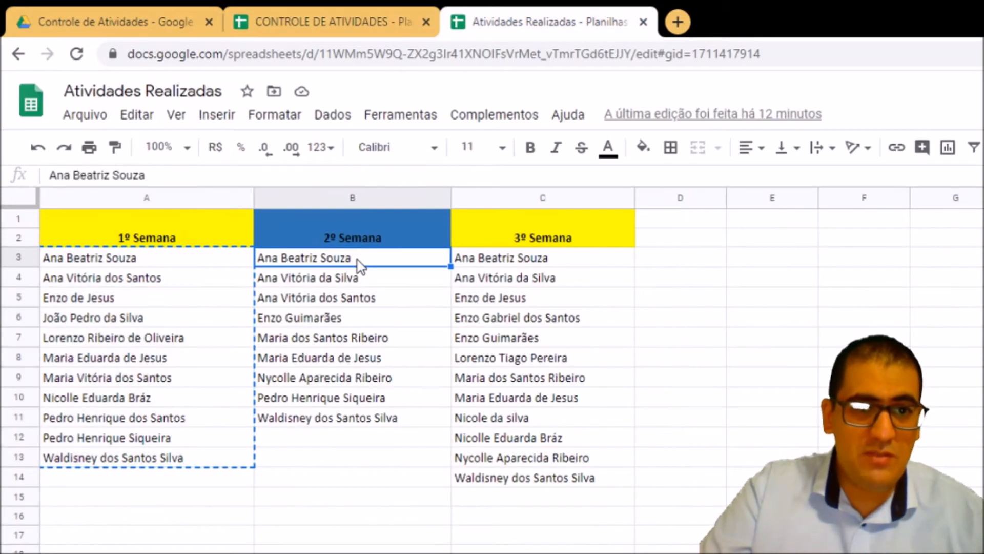
left_click_drag(361, 264, 374, 402)
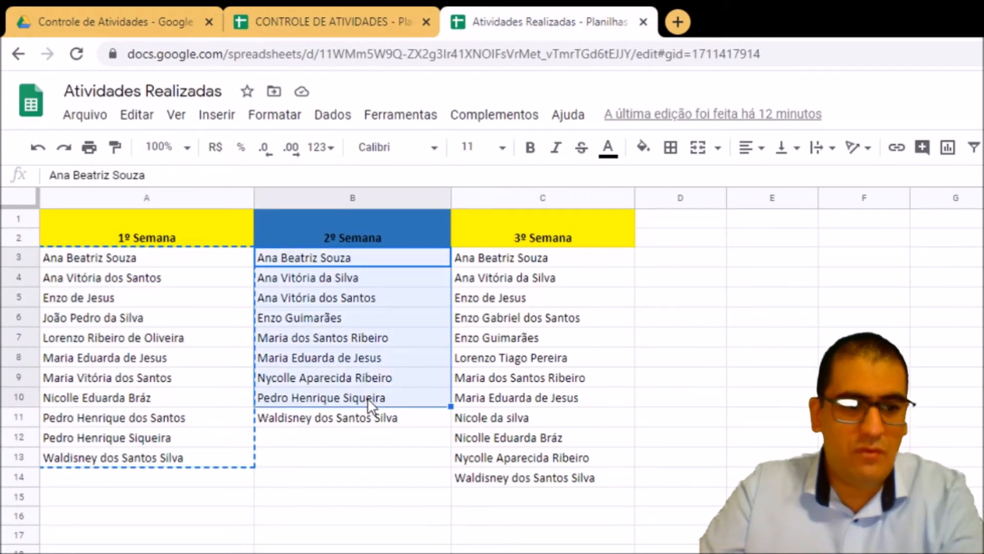
left_click_drag(349, 263, 362, 419)
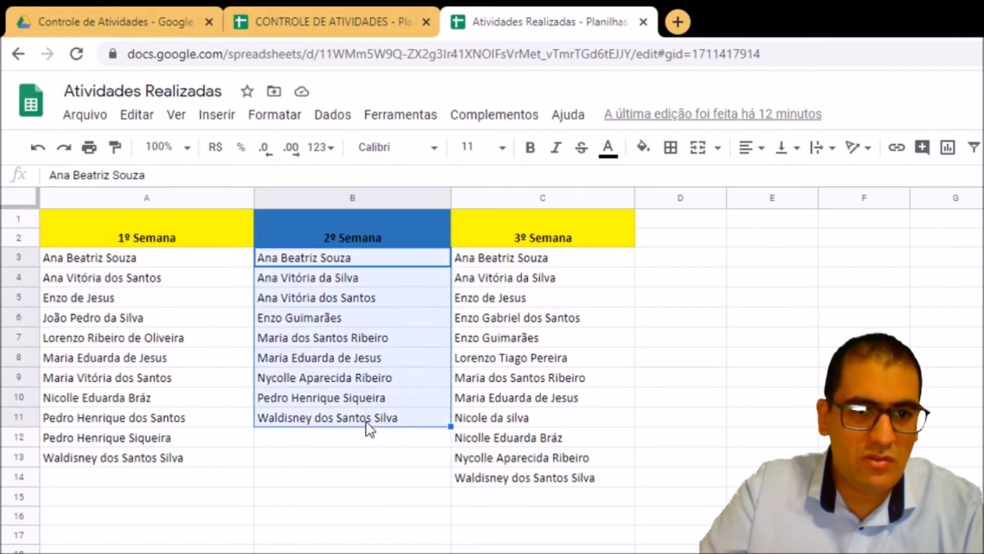
left_click(367, 416)
left_click(350, 260)
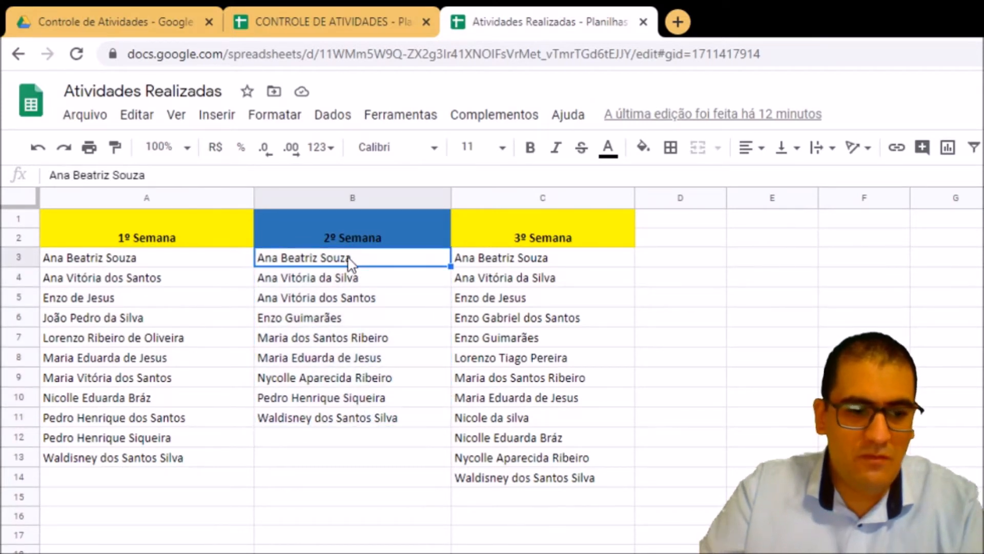
key("shift+Down")
key("shift+Down")
key("shift+Down")
key("shift+Down")
key("shift+Down")
key("shift+Down")
key("shift+Down")
key("shift+Down")
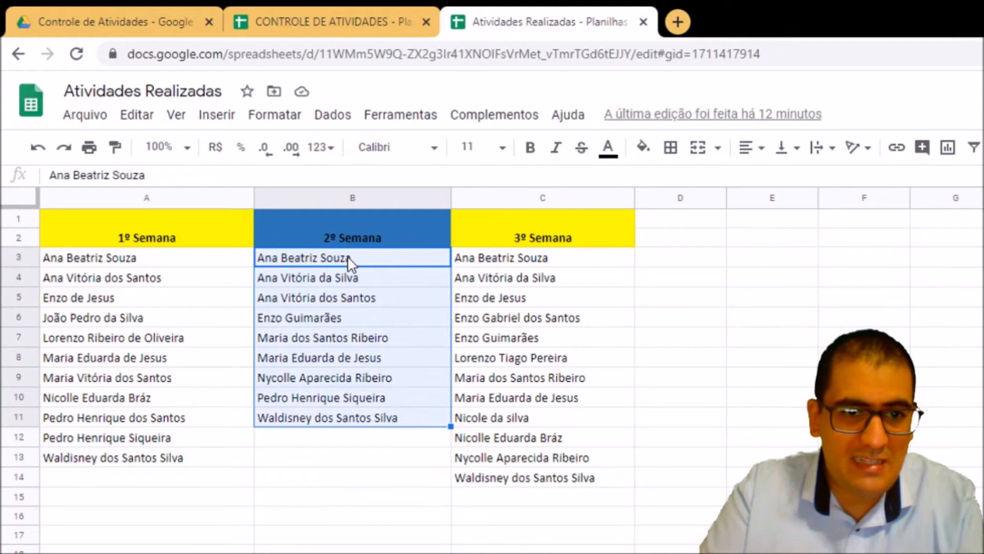
key("ctrl+c")
left_click(267, 15)
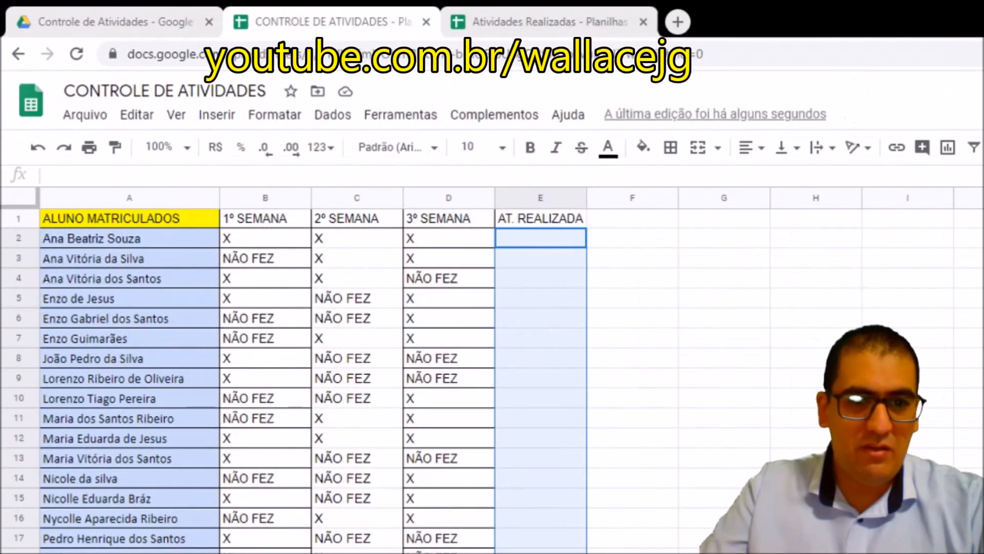
Step: Review the weekly lists in Atividades Realizadas and the JAN sheet, and inspect the 3º SEMANA formula in D2
left_click(494, 21)
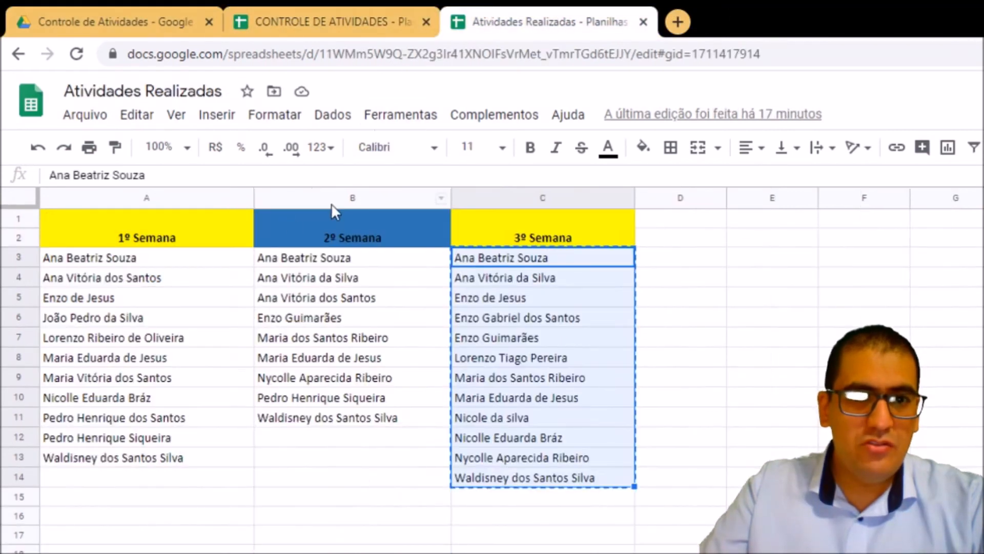
left_click(339, 20)
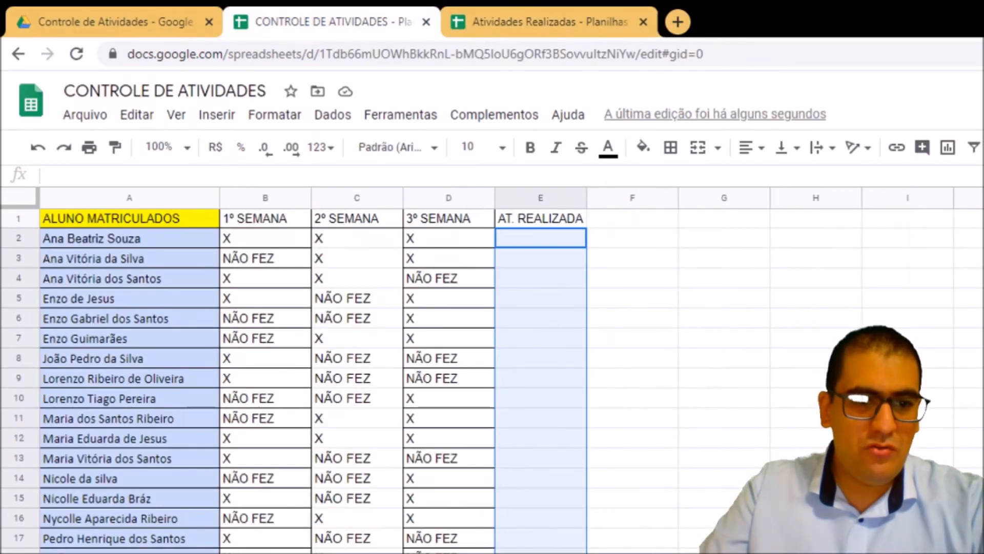
left_click(314, 552)
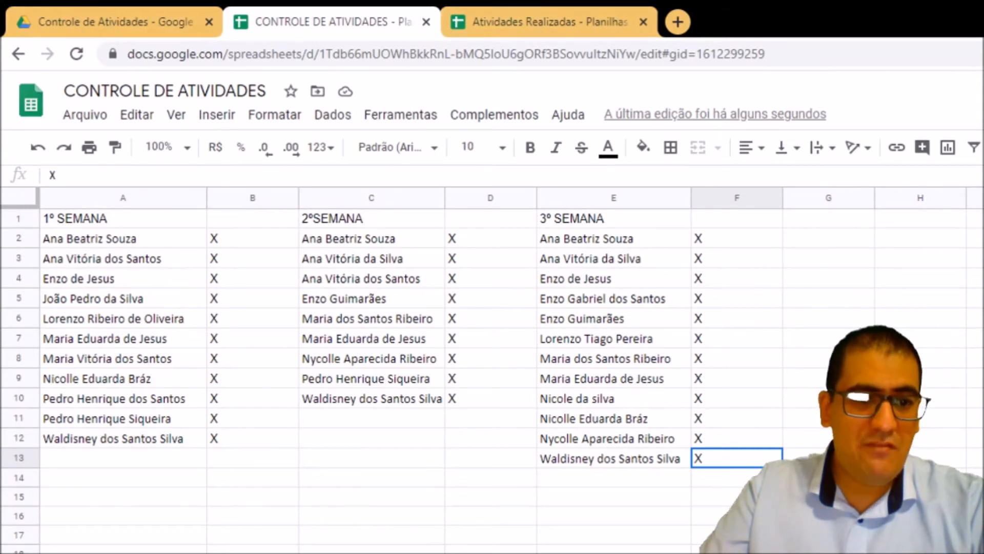
left_click(108, 552)
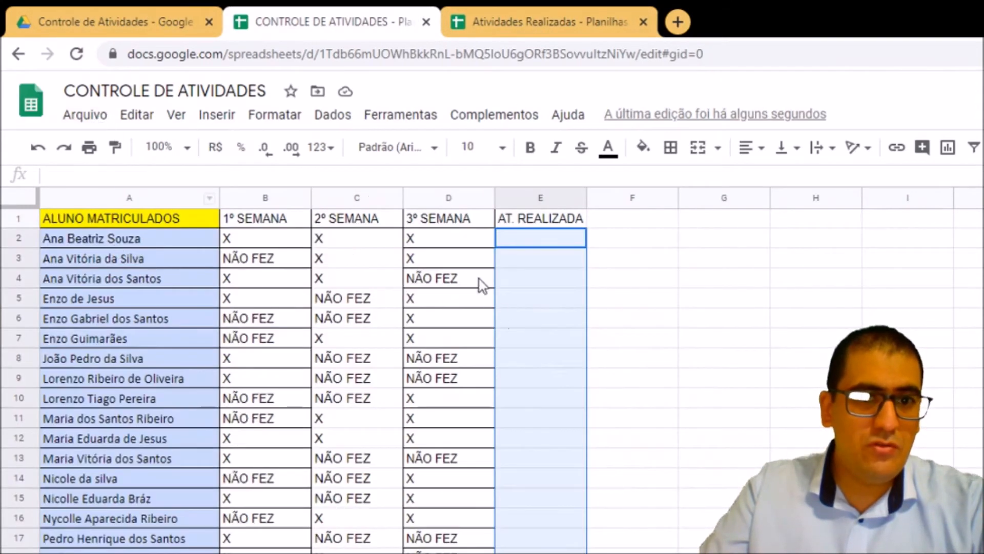
left_click(453, 244)
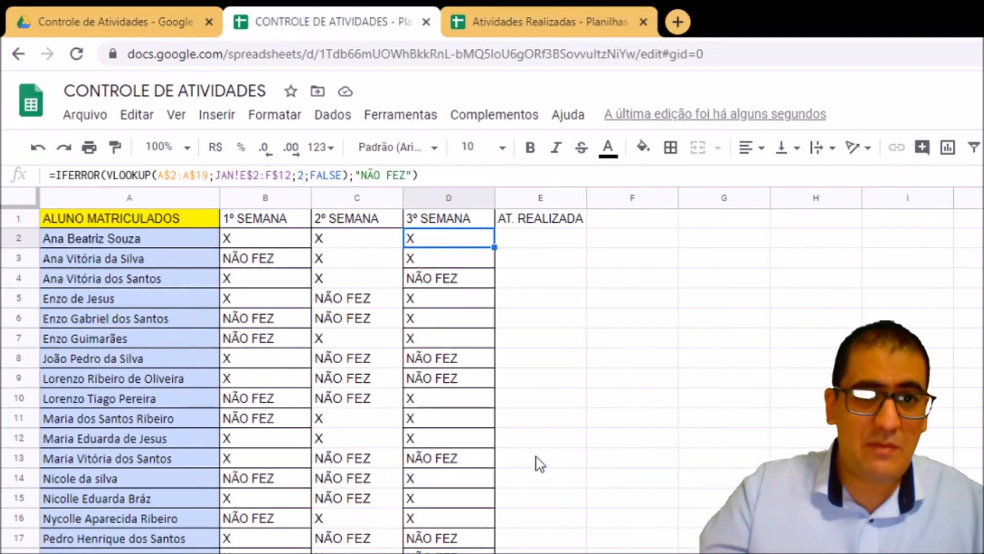
Step: Start a CONT.SE formula in E2 under AT. REALIZADA with B2:D2 as its range
left_click(546, 240)
left_click(190, 176)
type("=")
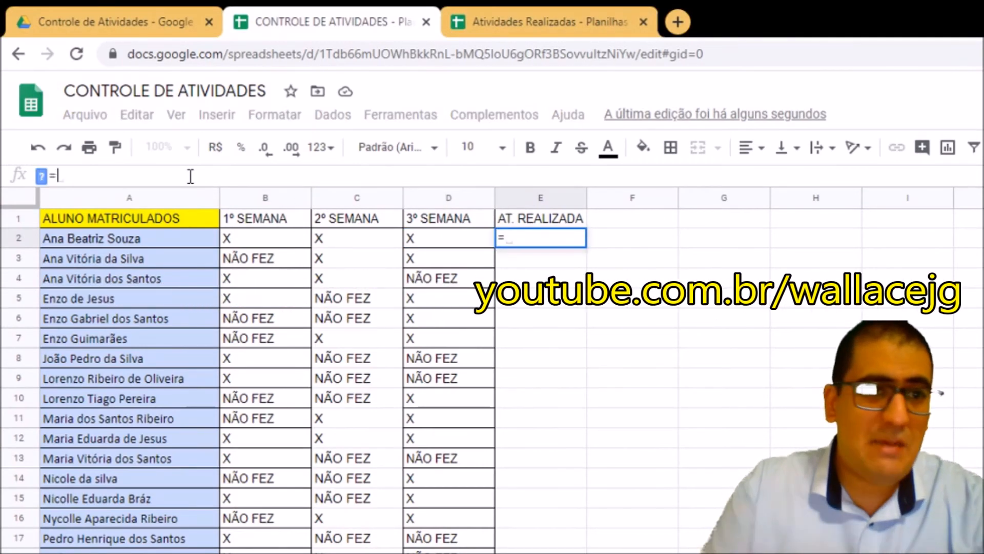
type("CONT")
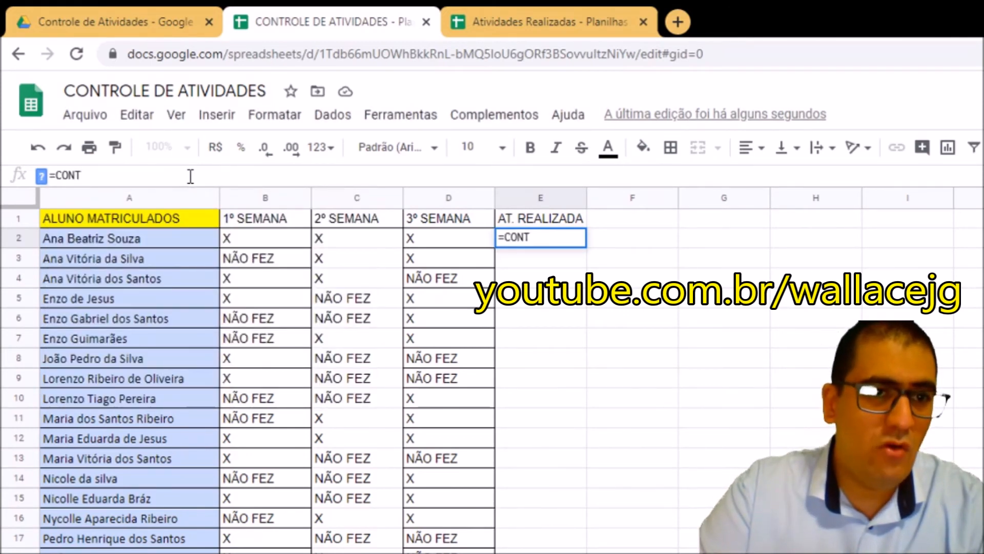
type(".SE")
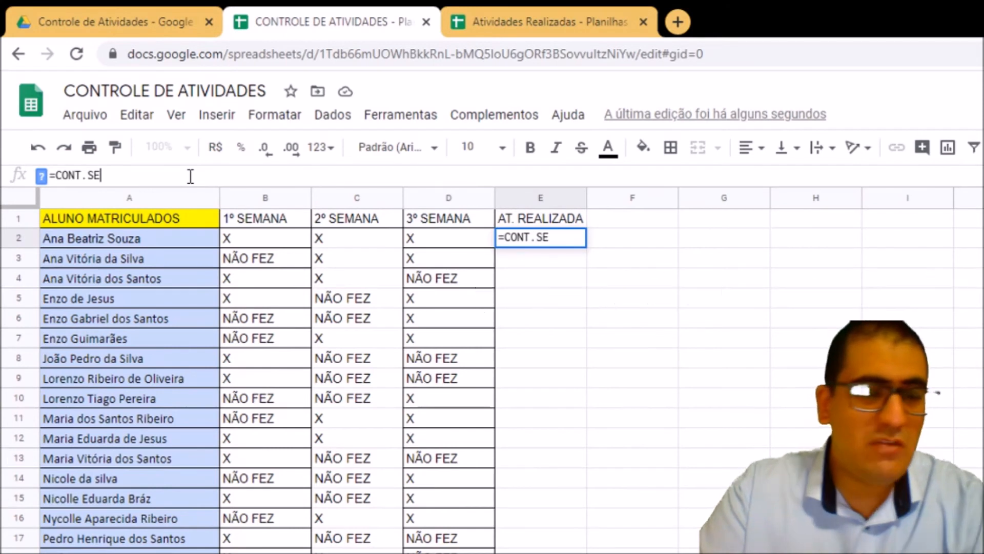
type("(")
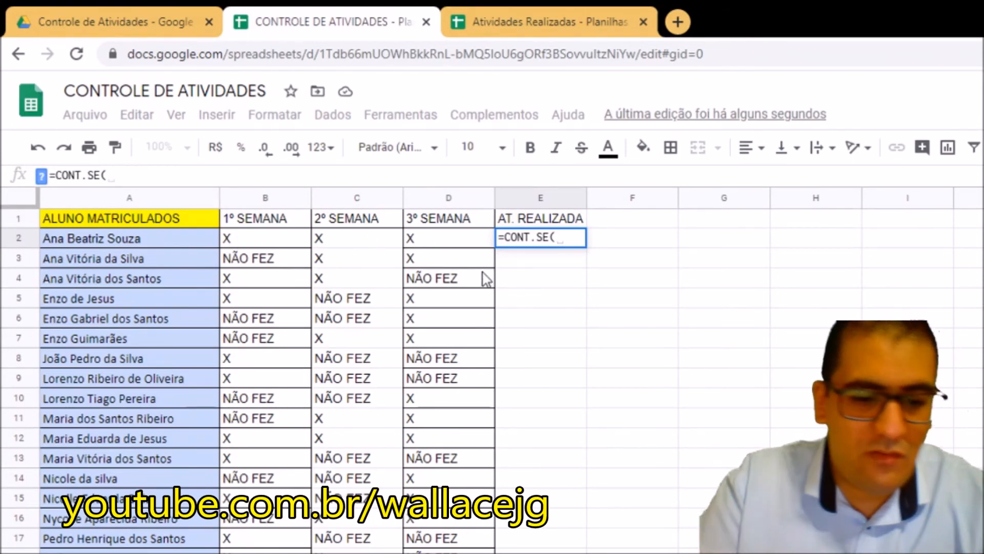
type("B2:D2")
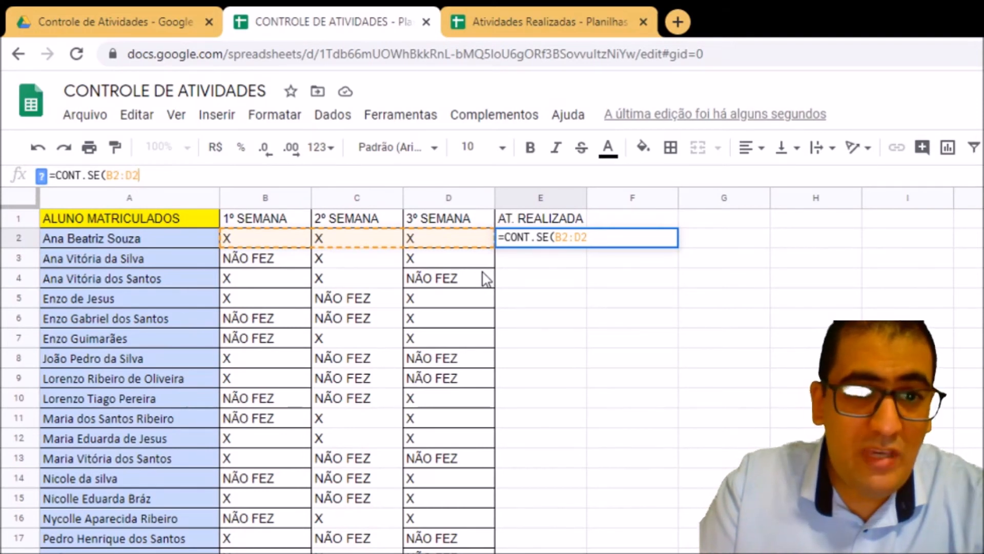
Step: Complete the CONT.SE in E2 with "X" as the criterion and fill the formula down the AT. REALIZADA column
type("; ")
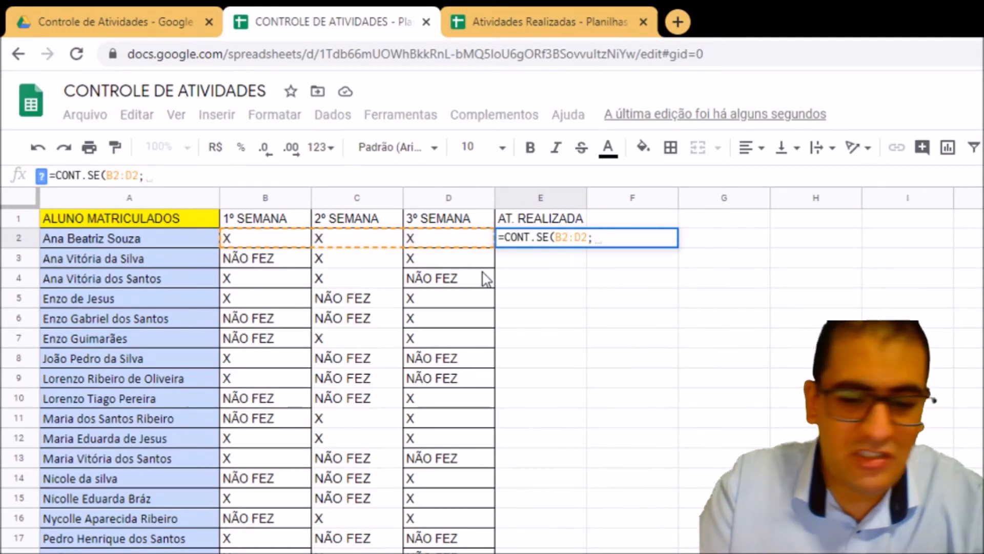
type("\"")
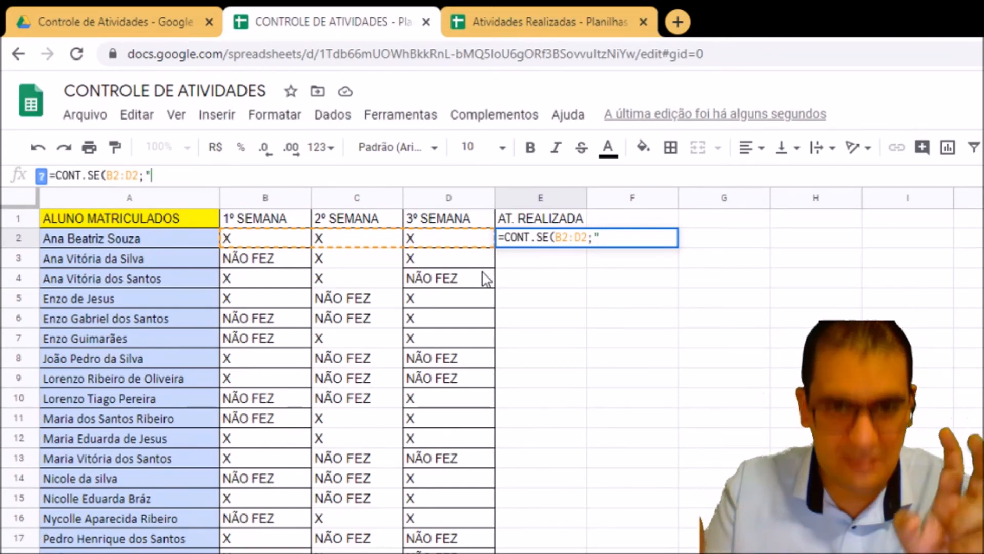
type("x")
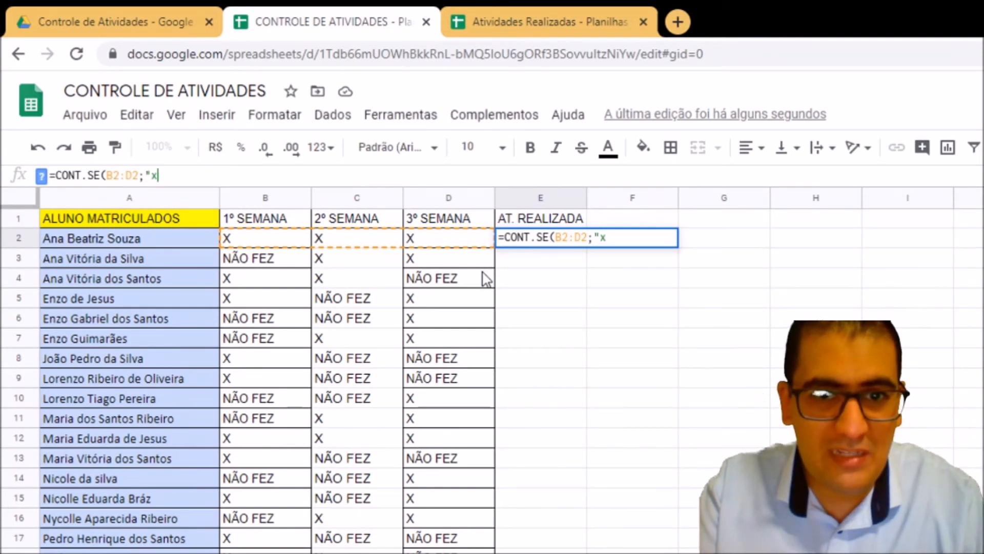
key("BackSpace")
type("X\")")
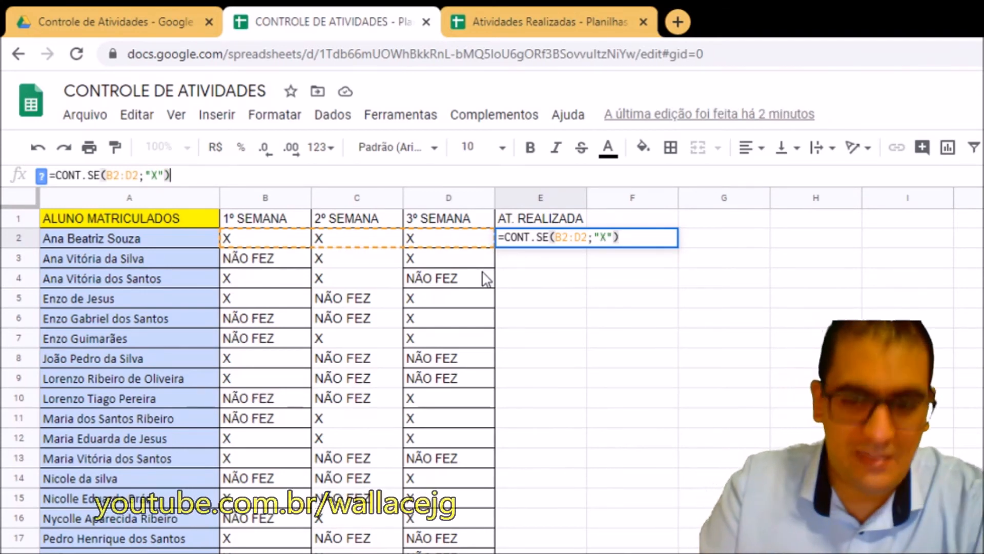
key("Return")
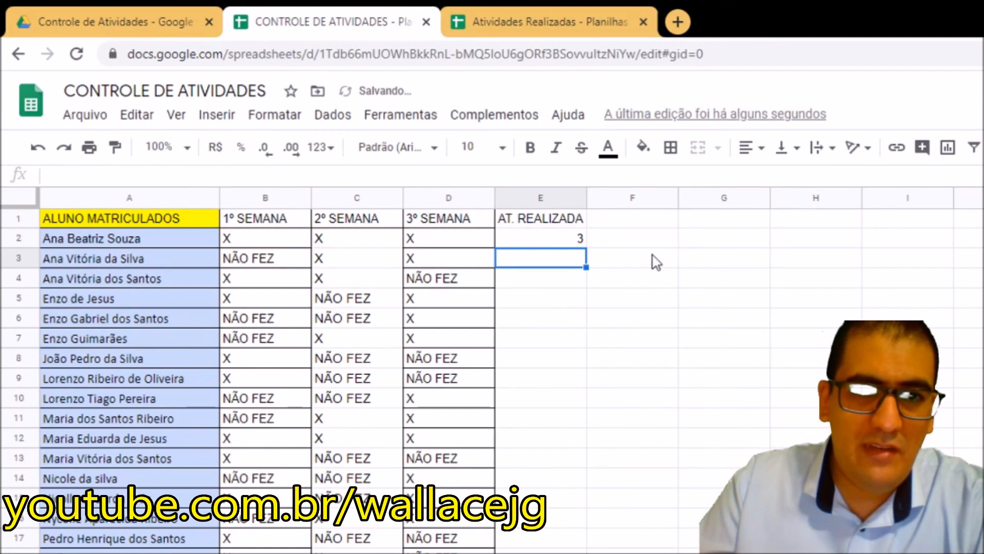
left_click(578, 239)
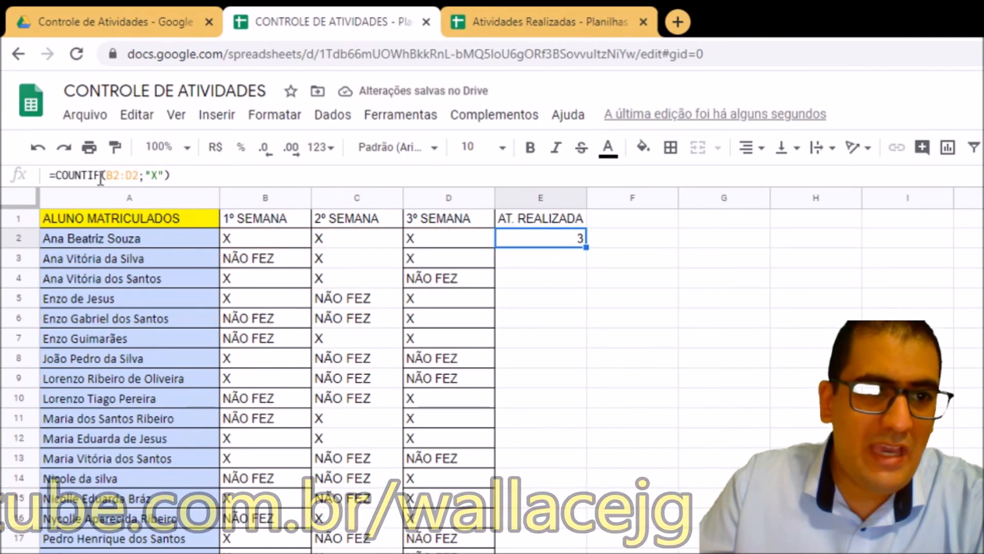
left_click_drag(584, 244, 586, 551)
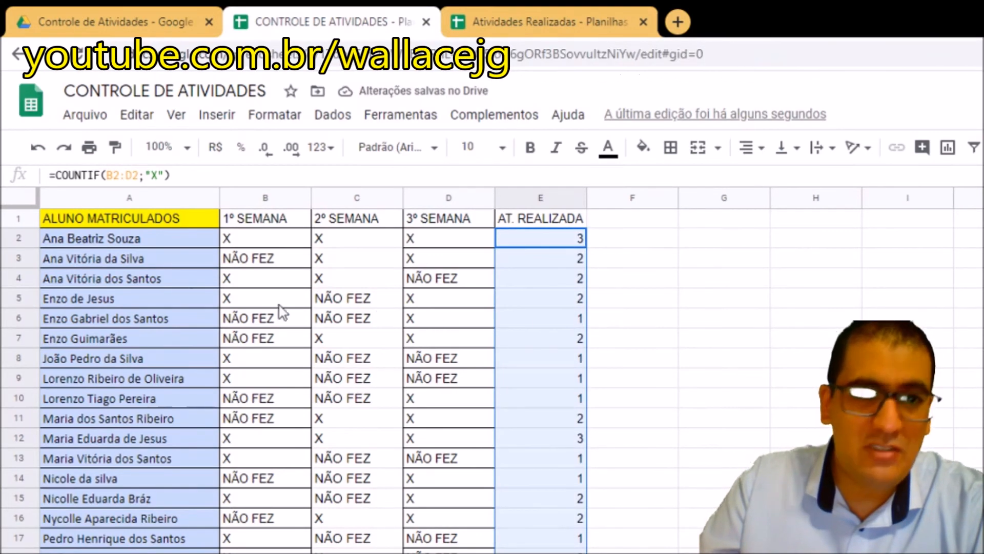
Step: Examine the row references of the filled CONT.SE formulas in the AT. REALIZADA column, from E3 downward
left_click(545, 259)
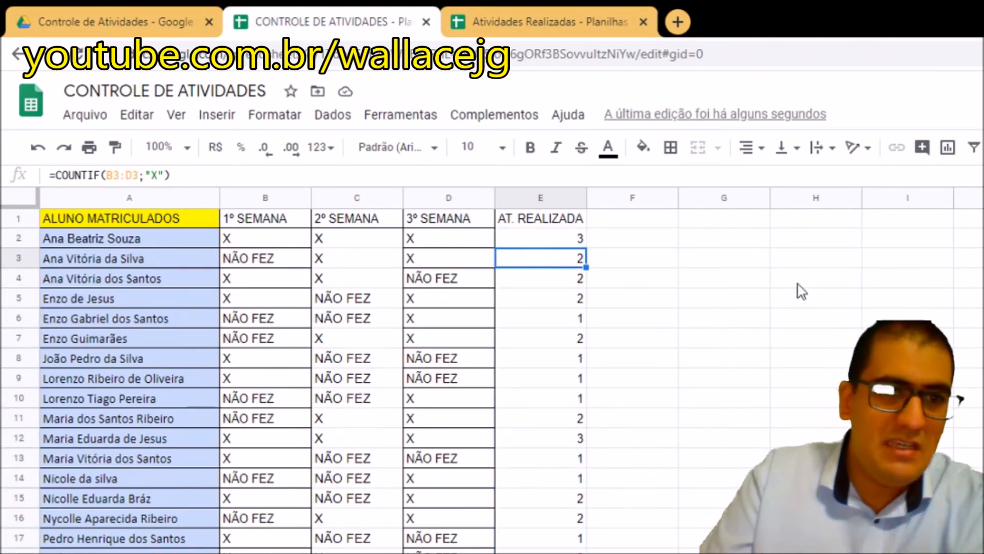
key("Down")
key("Down")
key("Down")
key("Down")
key("Down")
key("Down")
key("Down")
key("Down")
key("Down")
key("Down")
key("Down")
key("Down")
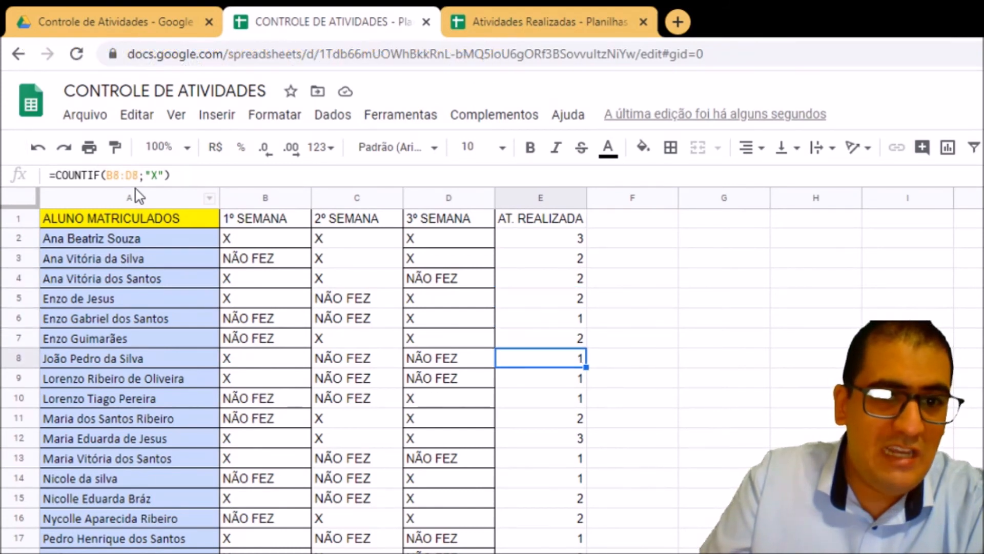
Step: Check the CONT.SE ranges in the AT. REALIZADA column down to row 17 and back up to E2
key("Down")
key("Down")
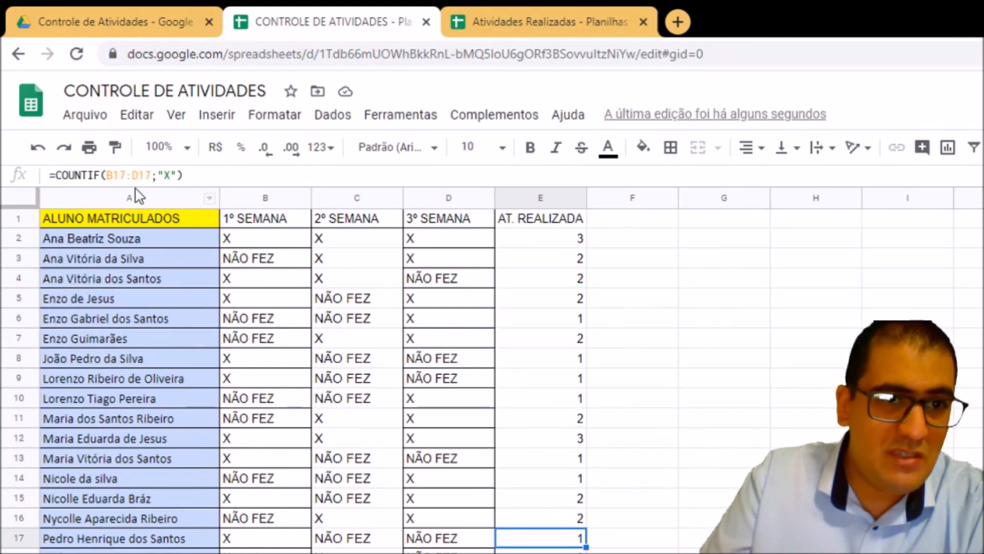
key("Up")
key("Up")
key("Up")
key("Up")
key("Up")
key("Up")
key("Up")
key("Up")
key("Up")
key("Up")
key("Up")
key("Up")
key("Up")
key("Up")
key("Up")
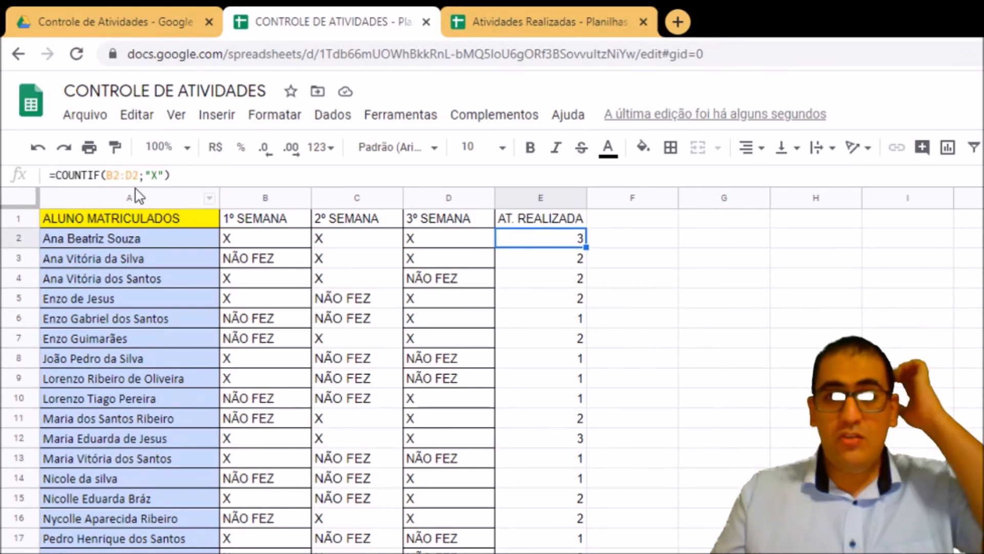
Step: Add the header FALTAS in F1, next to AT. REALIZADA
key("Up")
key("Right")
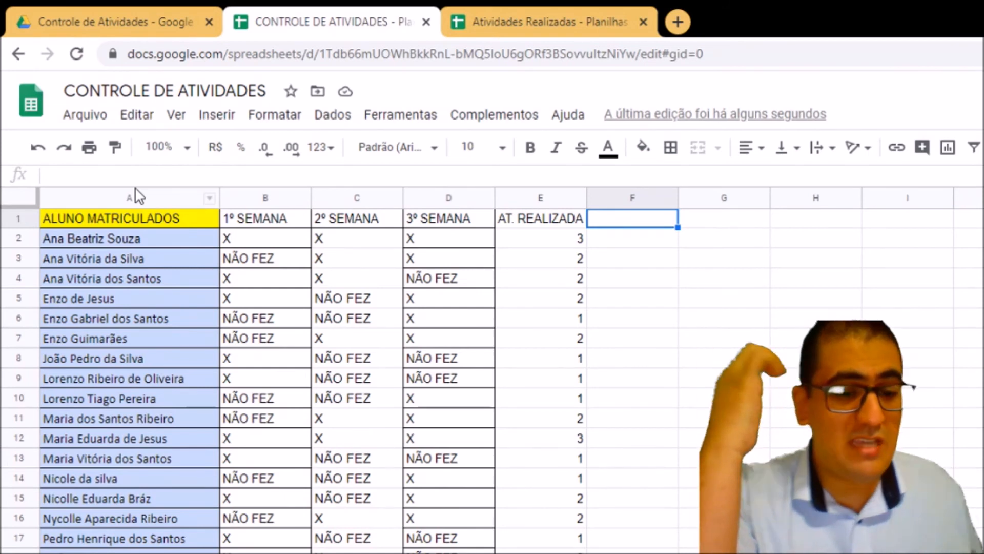
type("FALTAS")
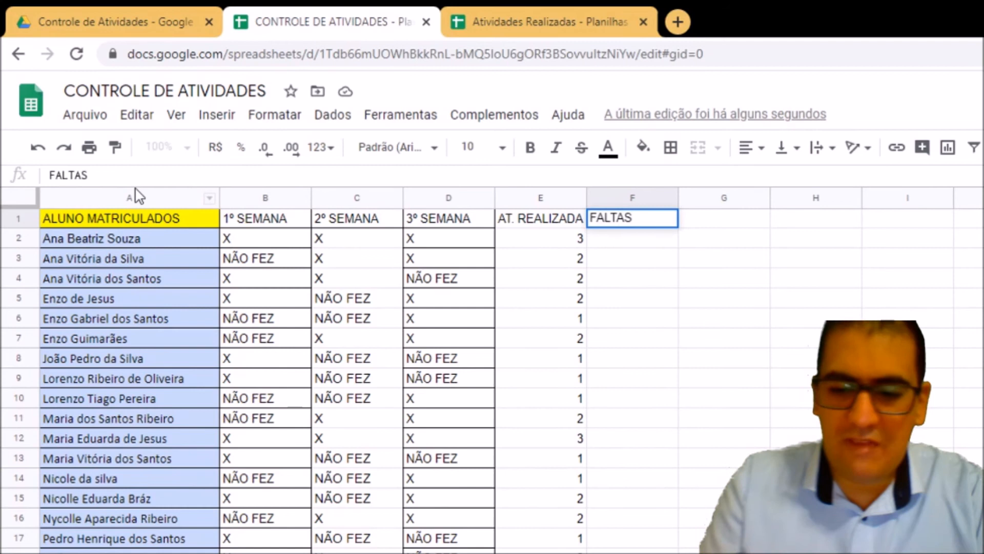
key("Return")
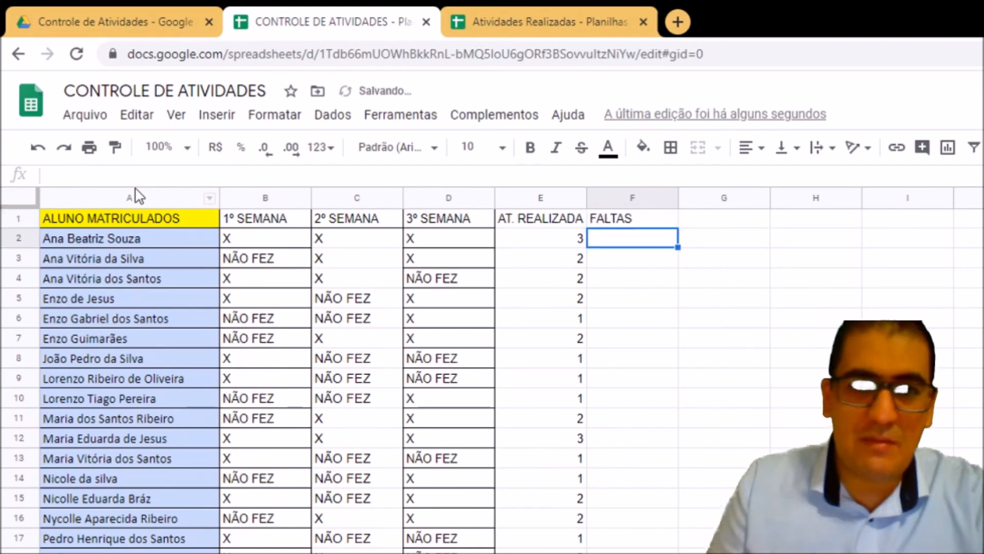
Step: Enter the formula =(3-E2)*6 in F2 to calculate the first student's absences
left_click(210, 174)
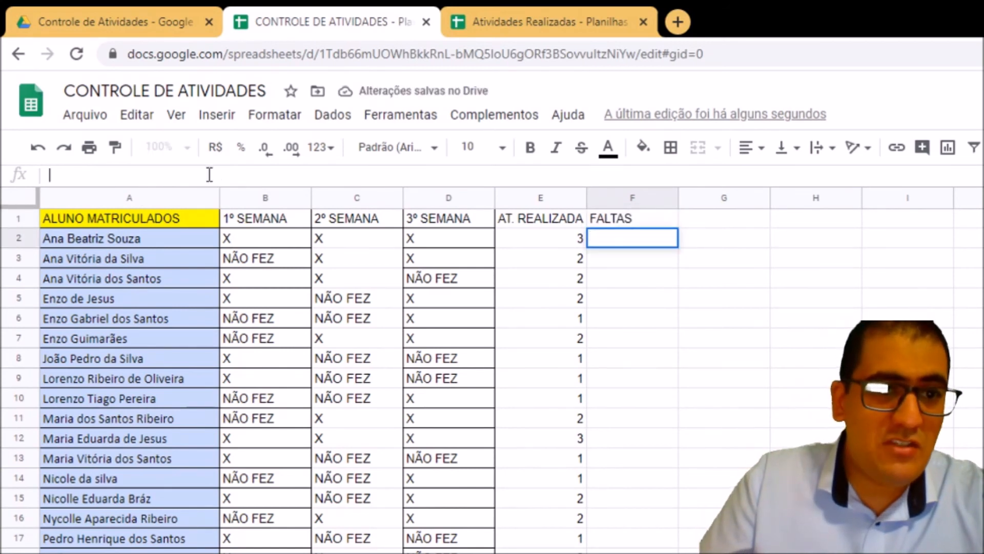
type("=(")
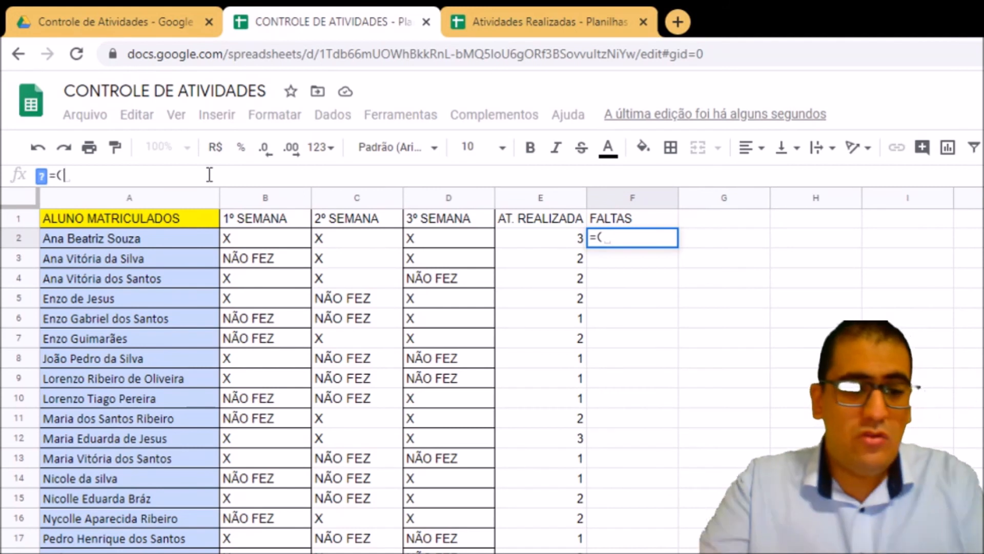
type("3")
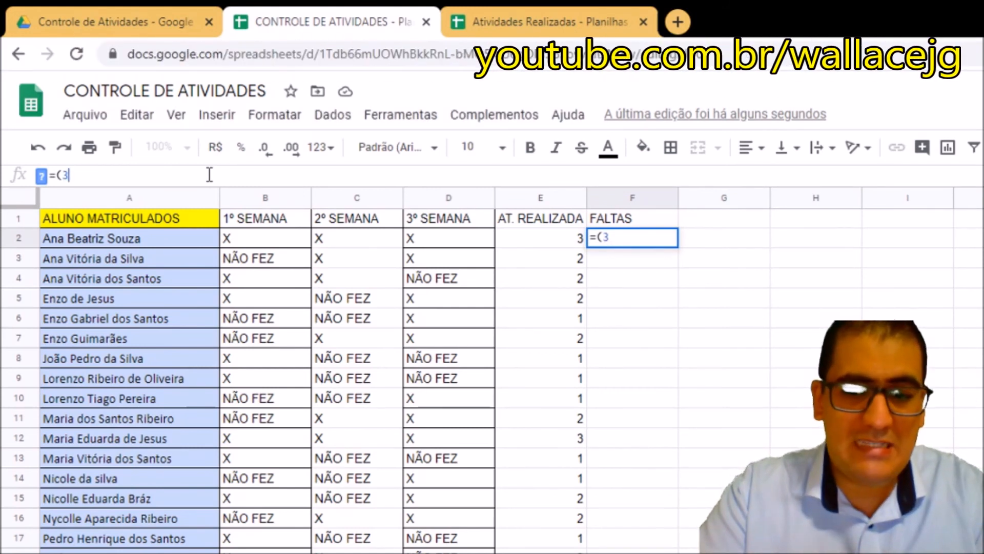
type("-")
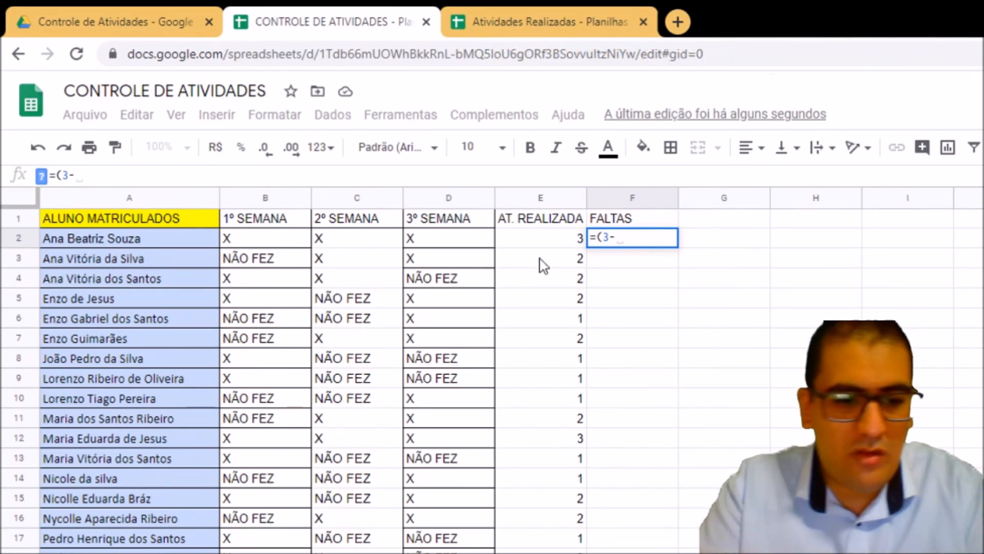
type("E2")
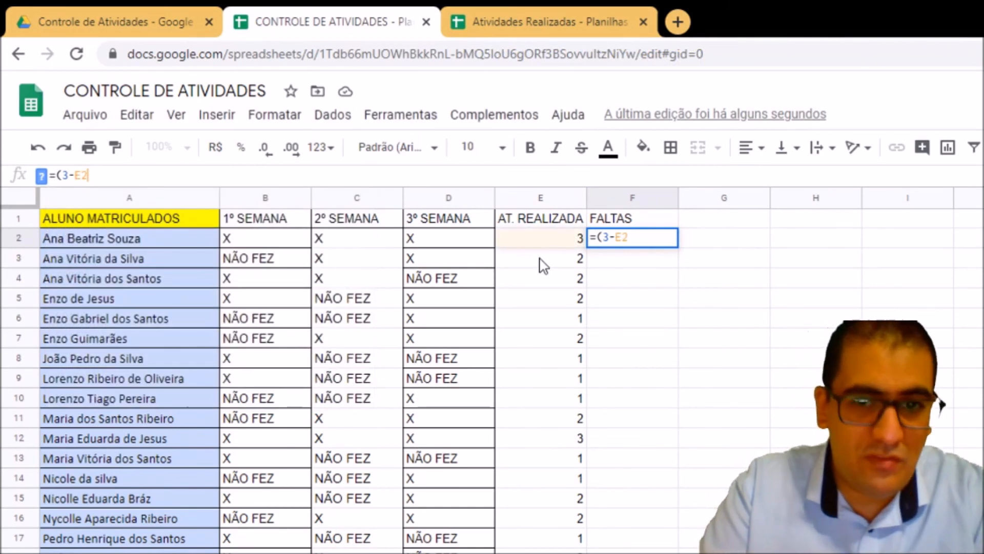
type(")")
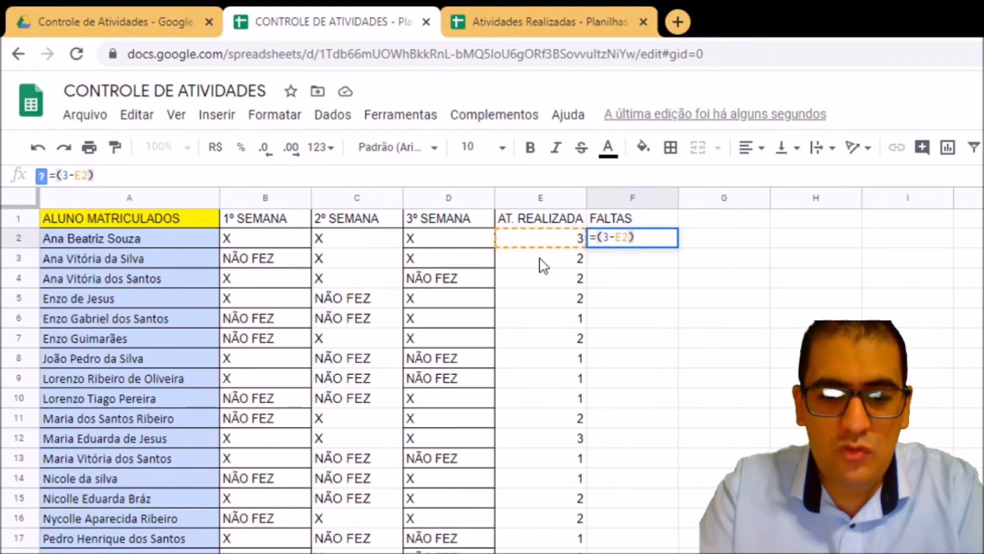
type("*")
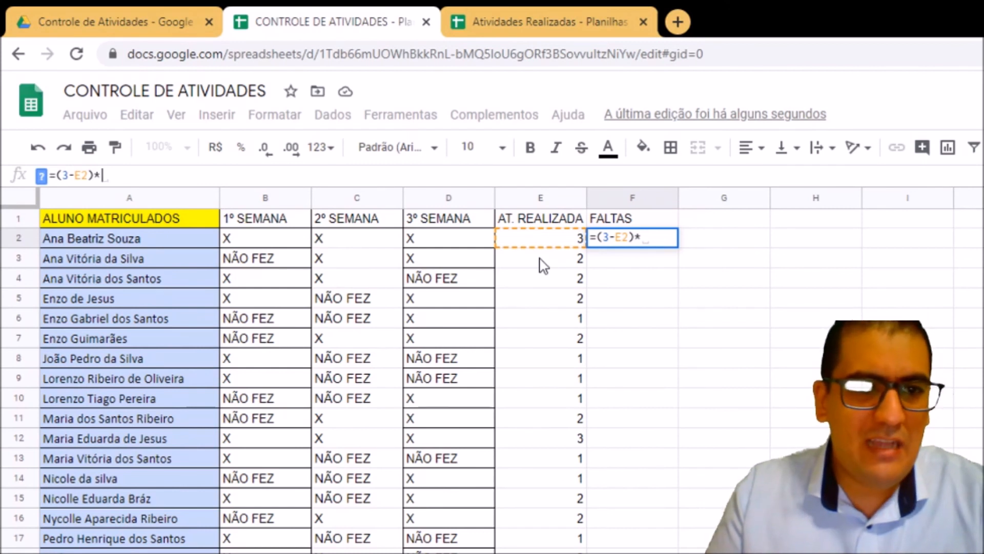
type("6")
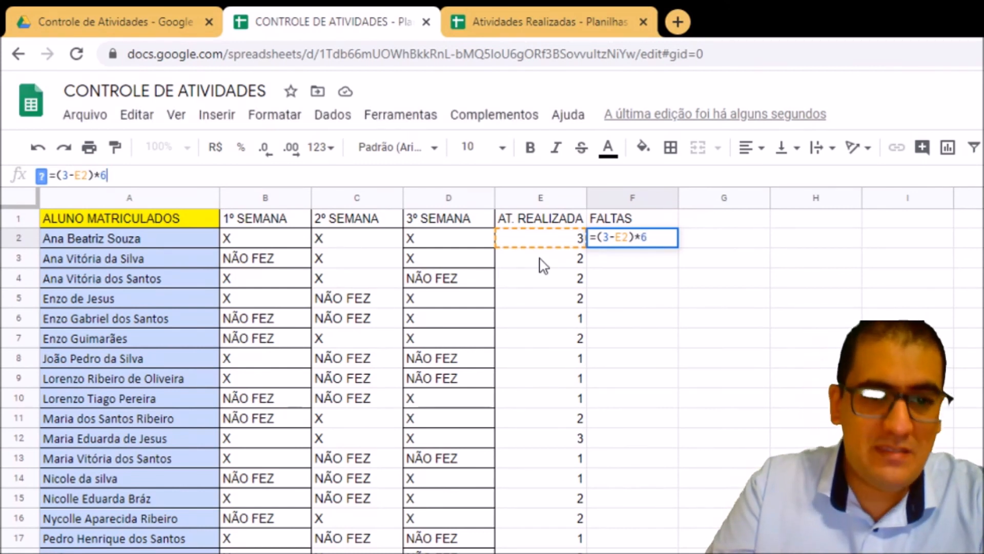
key("Return")
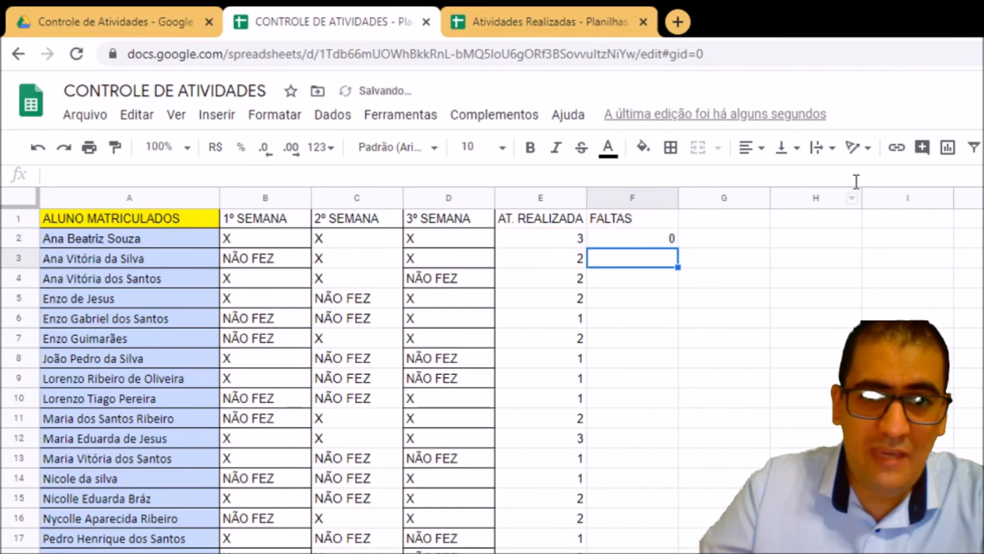
Step: Fill the F2 absence formula down the FALTAS column for the remaining students
left_click(669, 240)
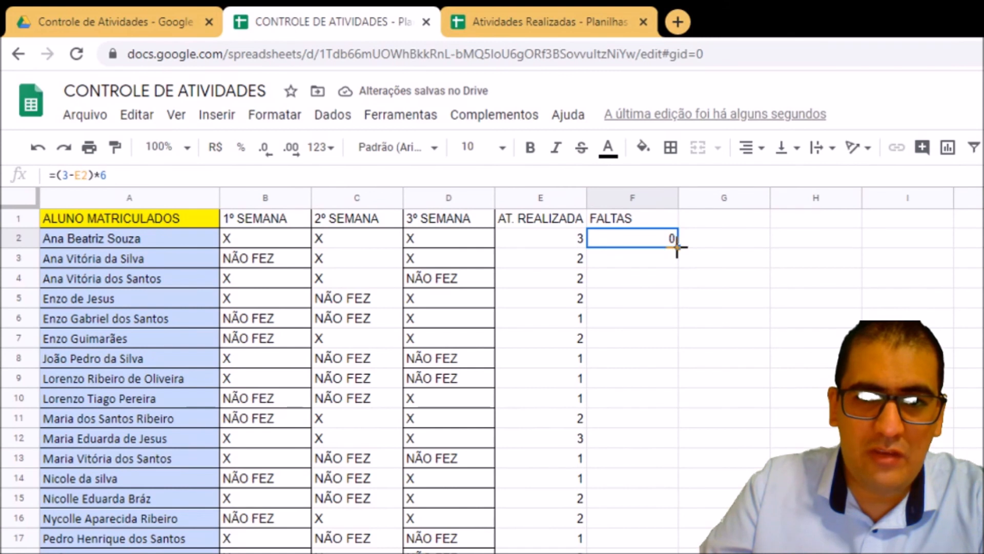
left_click_drag(677, 247, 679, 551)
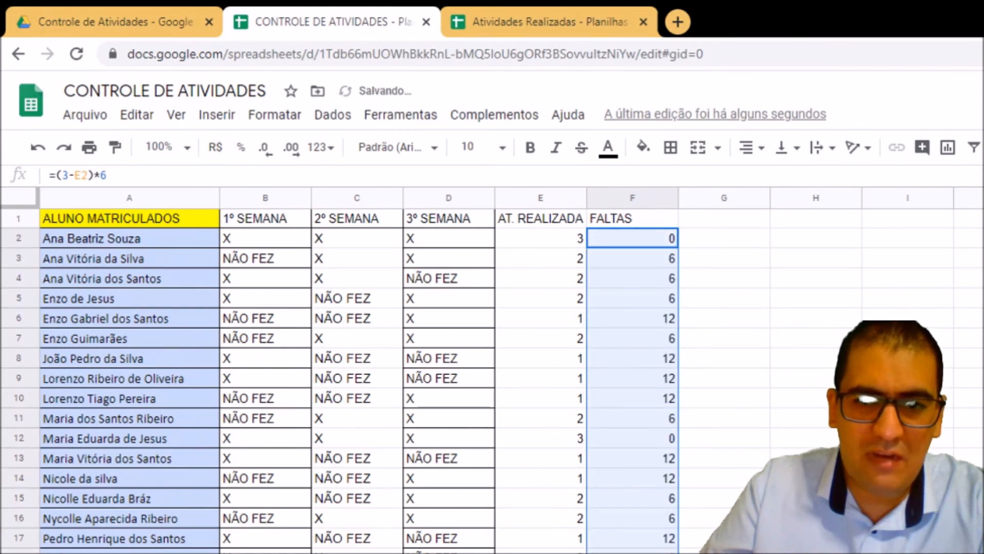
left_click(725, 451)
Step: Compare E2 with the F2 formula and examine the row references of the filled formulas down the FALTAS column
left_click(549, 241)
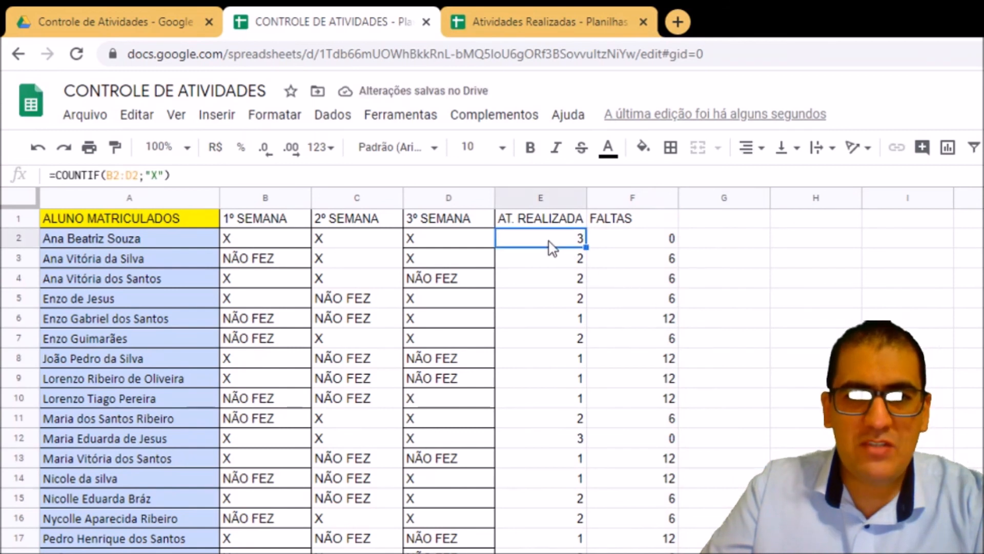
left_click(624, 245)
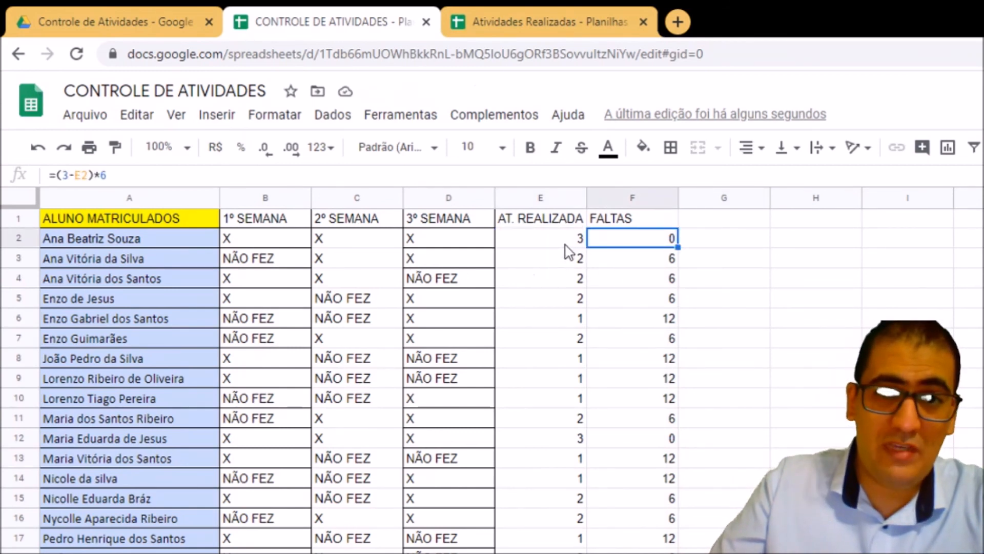
left_click(640, 261)
left_click(645, 280)
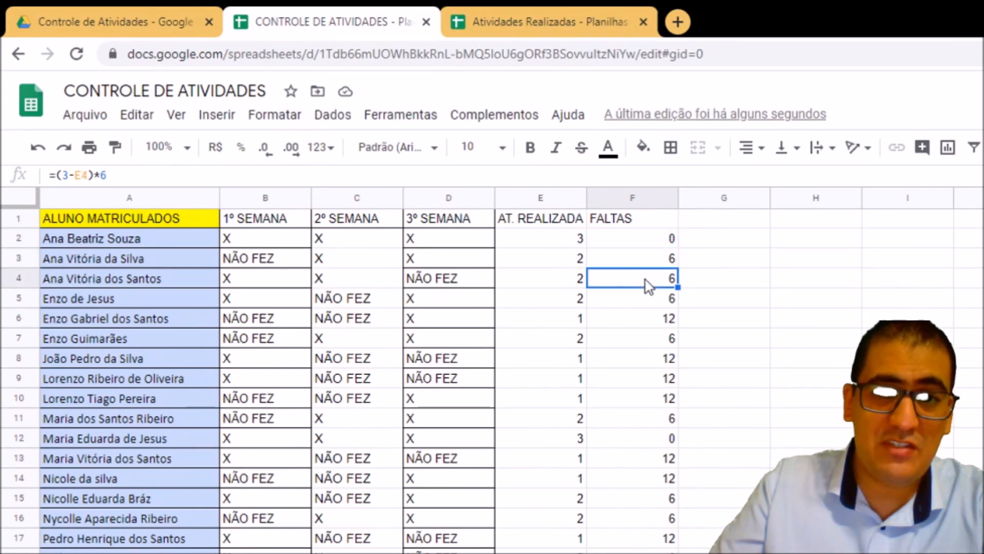
left_click(644, 298)
left_click(645, 323)
left_click(643, 343)
left_click(638, 361)
left_click(640, 382)
left_click(641, 399)
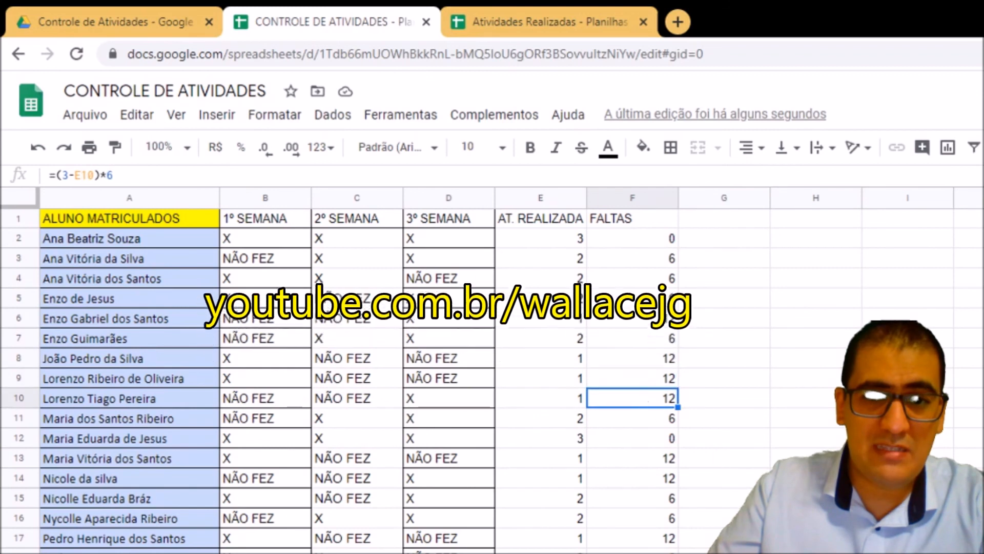
key("Down")
key("Down")
key("Down")
key("Down")
key("Down")
key("Down")
key("Down")
key("Down")
key("Down")
key("Down")
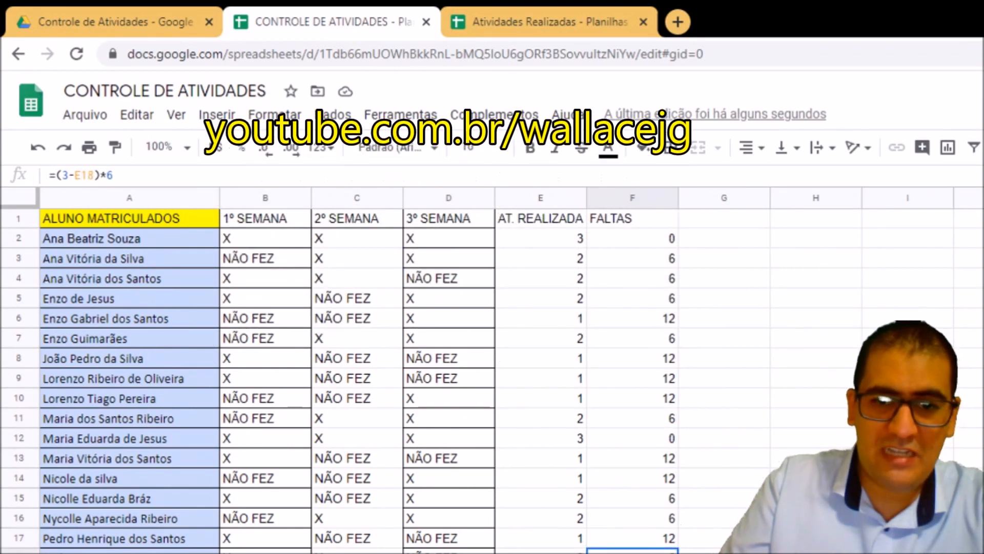
key("Up")
key("Up")
key("Up")
key("Up")
key("Up")
key("Up")
key("Up")
key("Up")
key("Up")
key("Up")
key("Up")
key("Up")
key("Up")
key("Up")
key("Up")
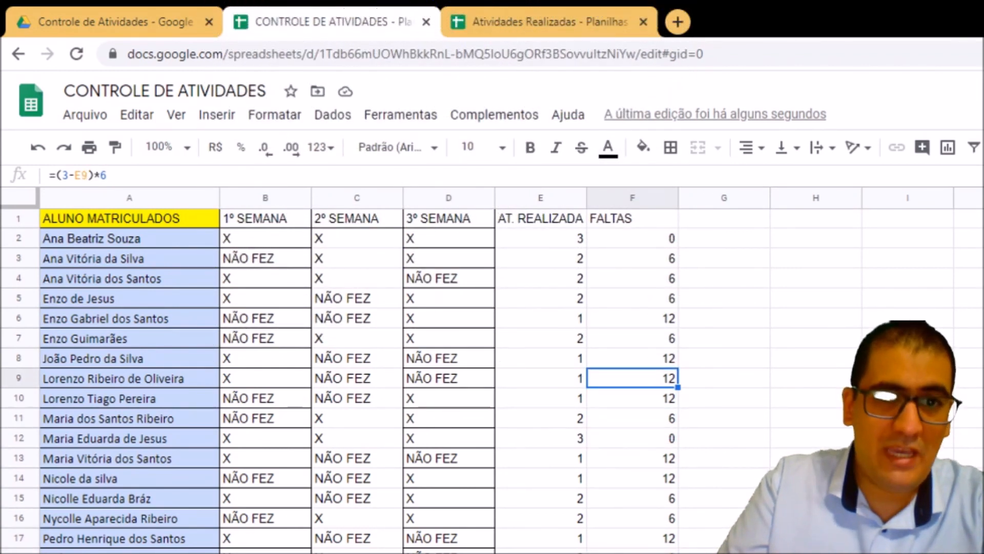